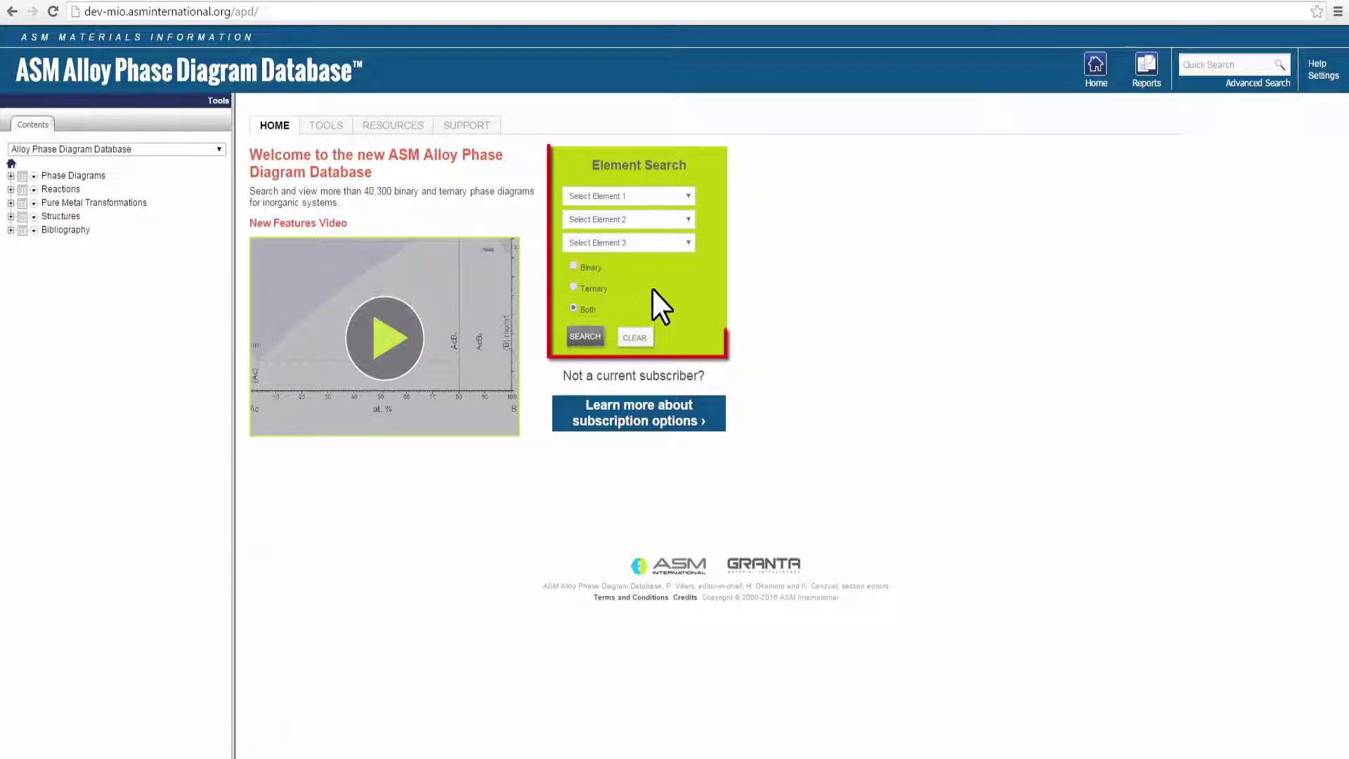
Select the Quick Search box to get ready for a search term
click(1226, 64)
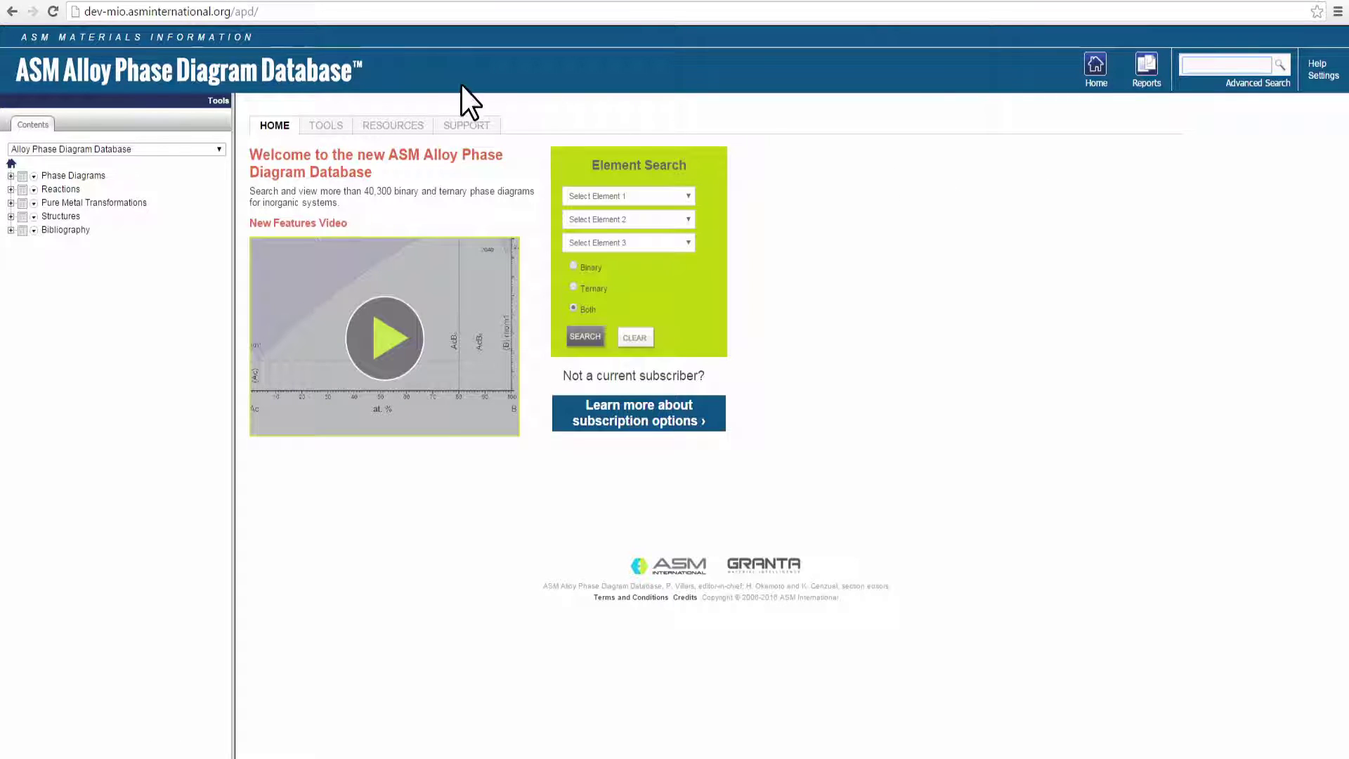
Look over the converter Tools and Resources pages, then the Quick Search and Advanced Search options
click(323, 125)
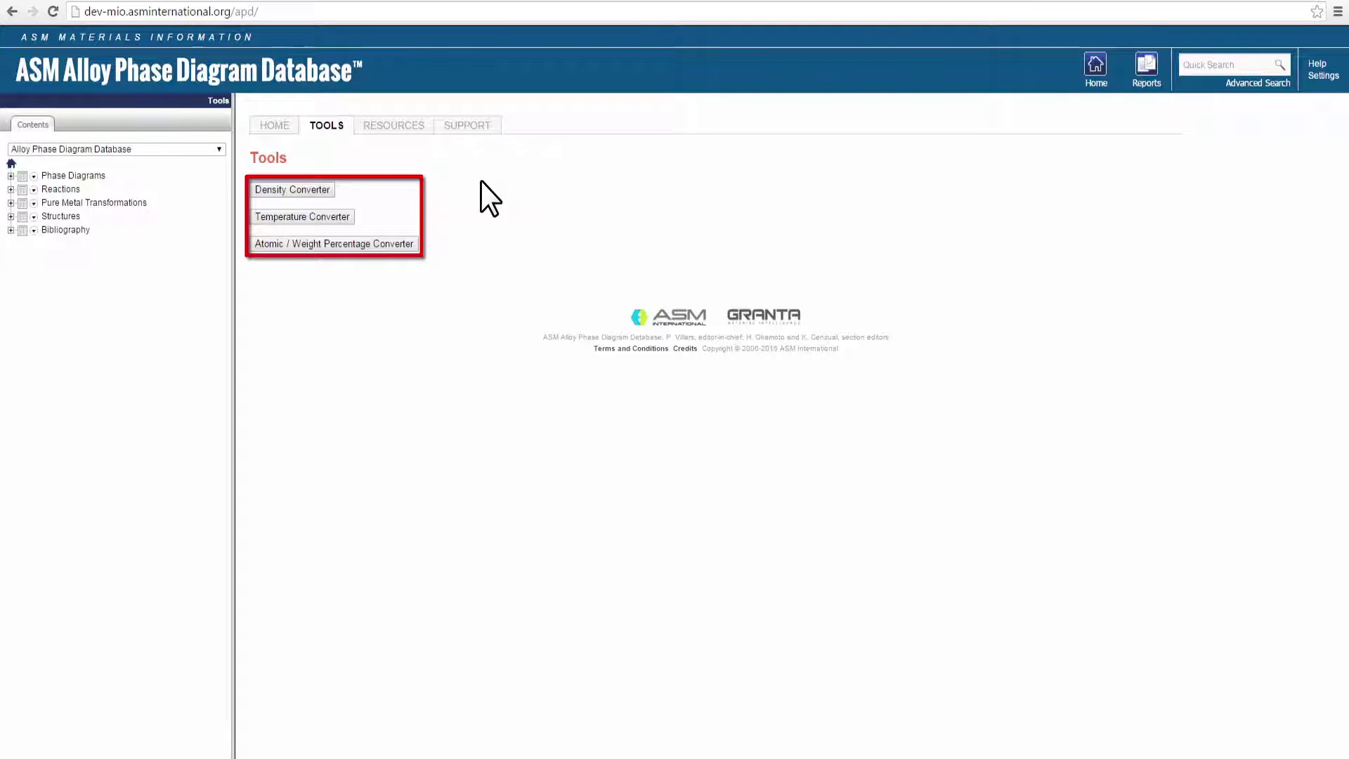
click(399, 126)
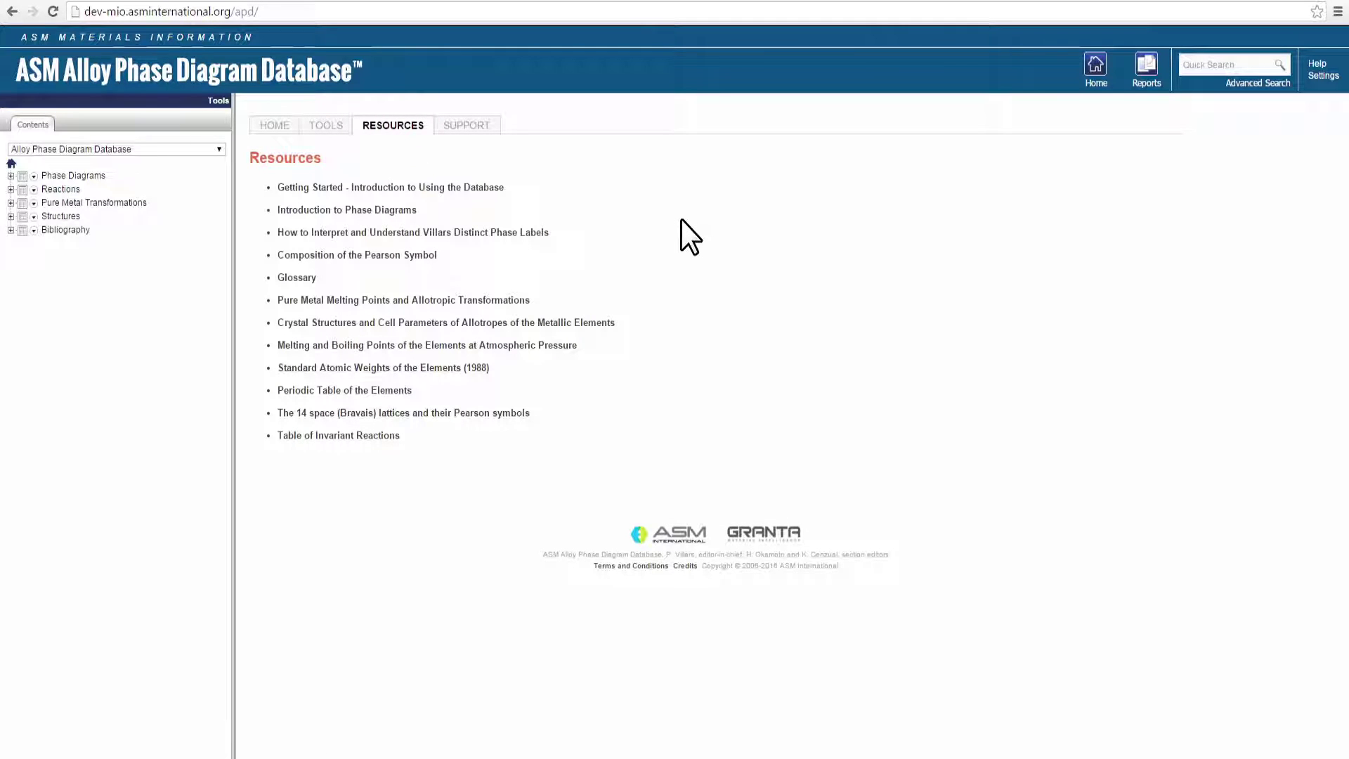
click(1205, 65)
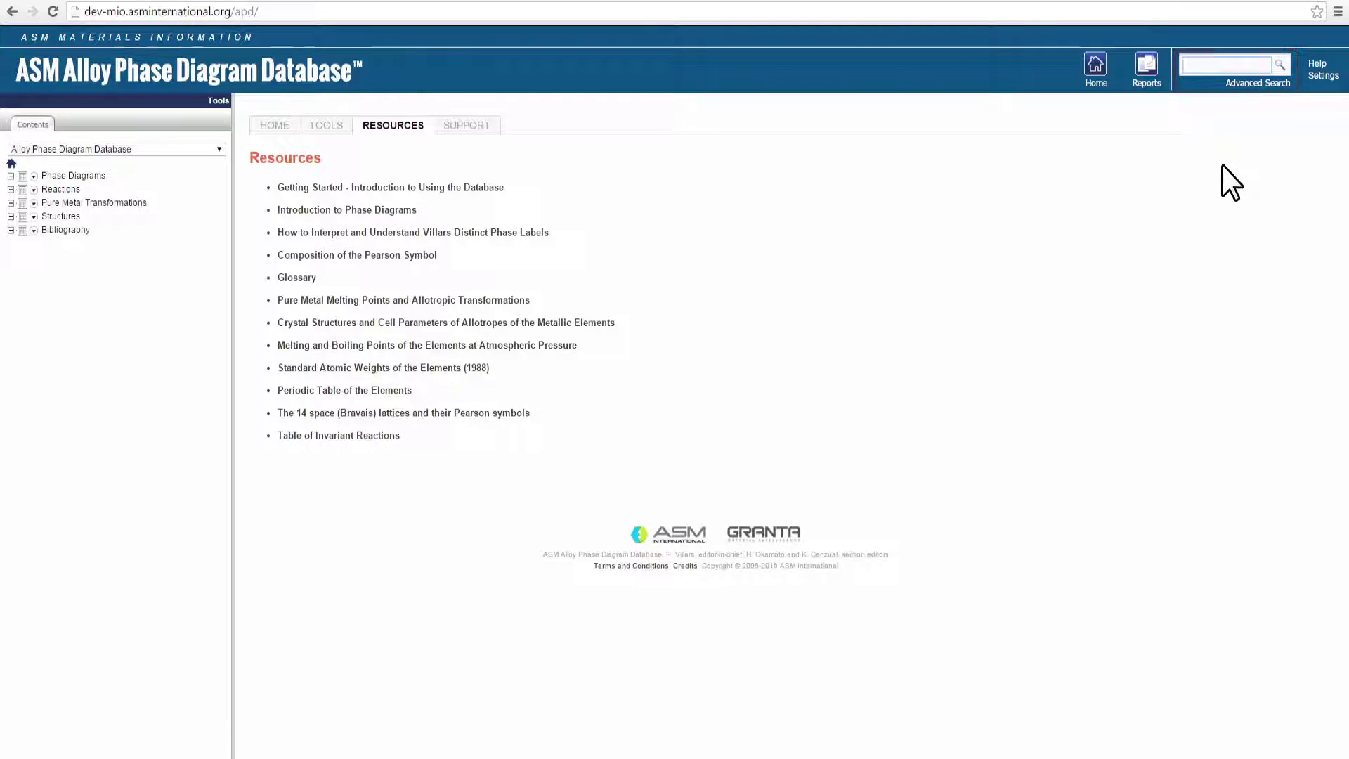
click(1237, 85)
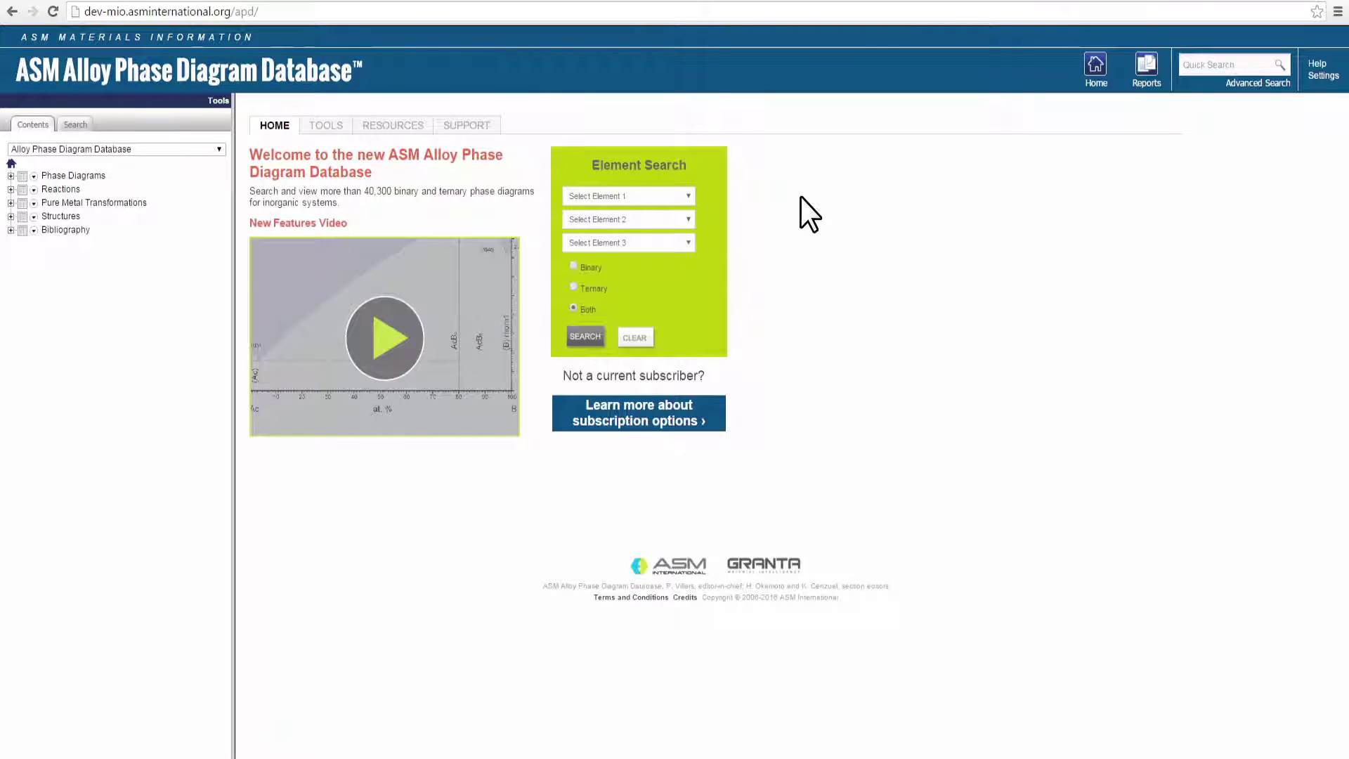
click(686, 195)
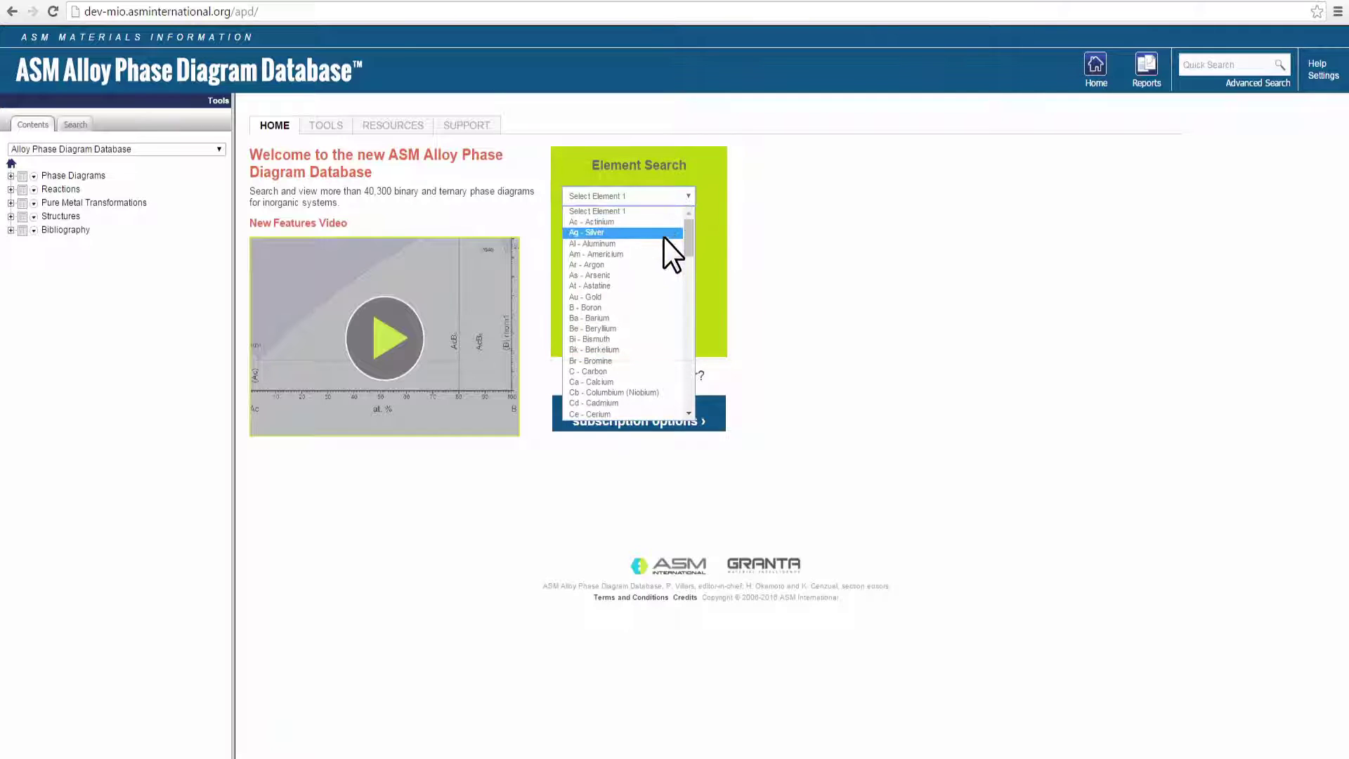
click(664, 243)
click(686, 219)
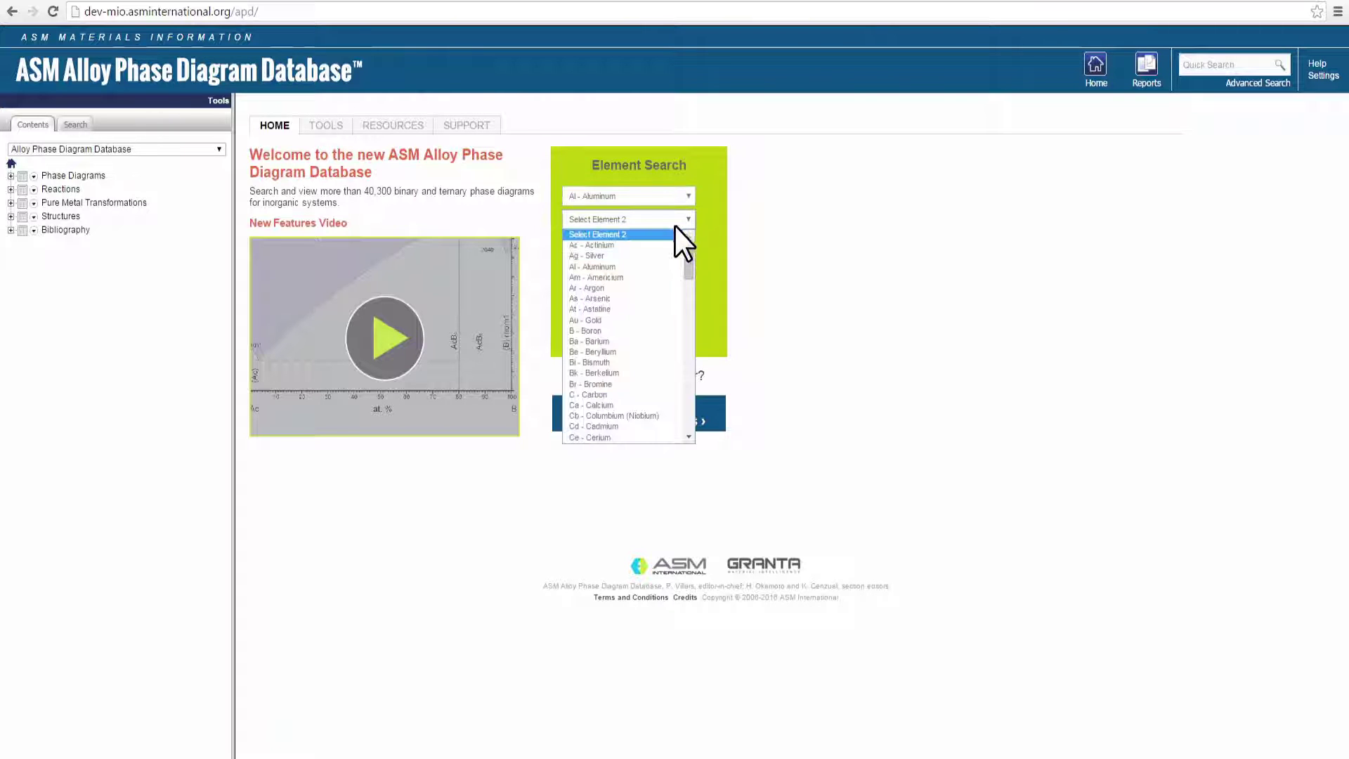
click(662, 253)
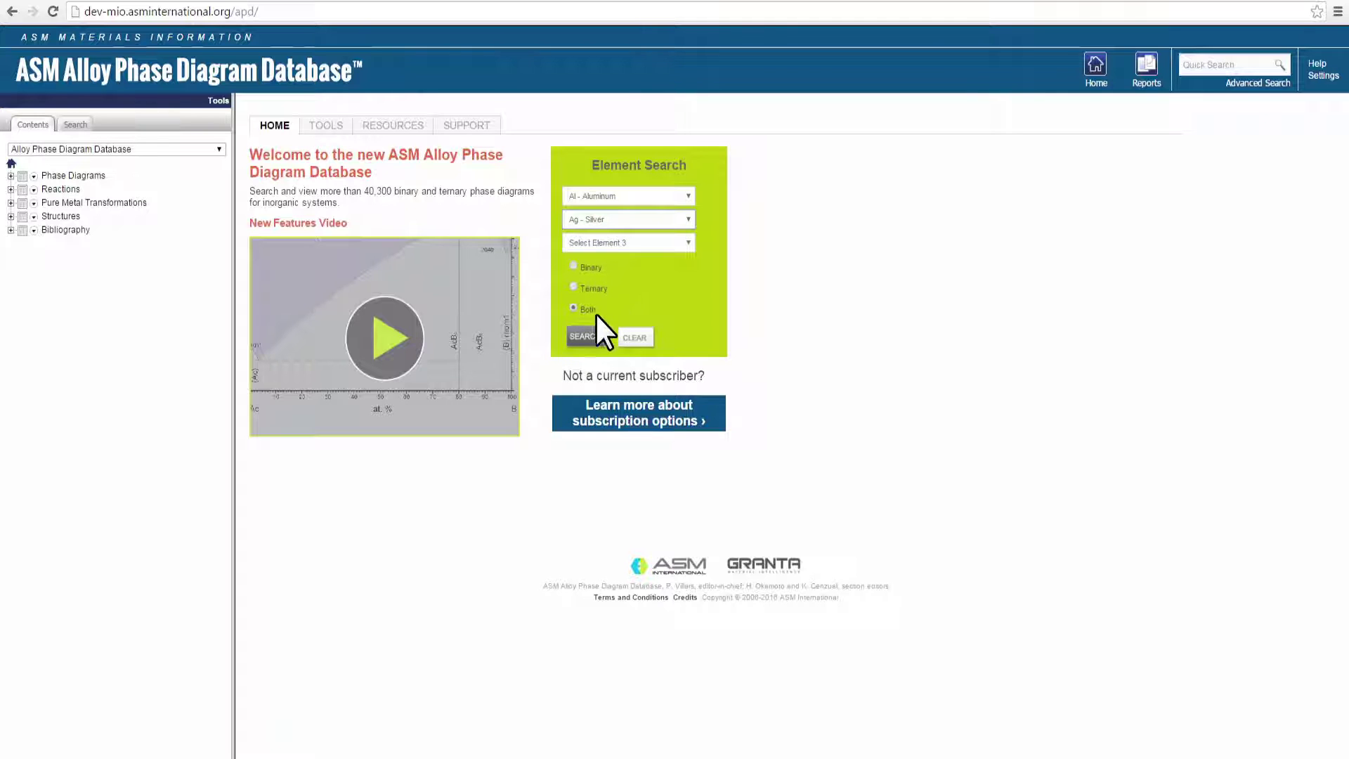
click(583, 336)
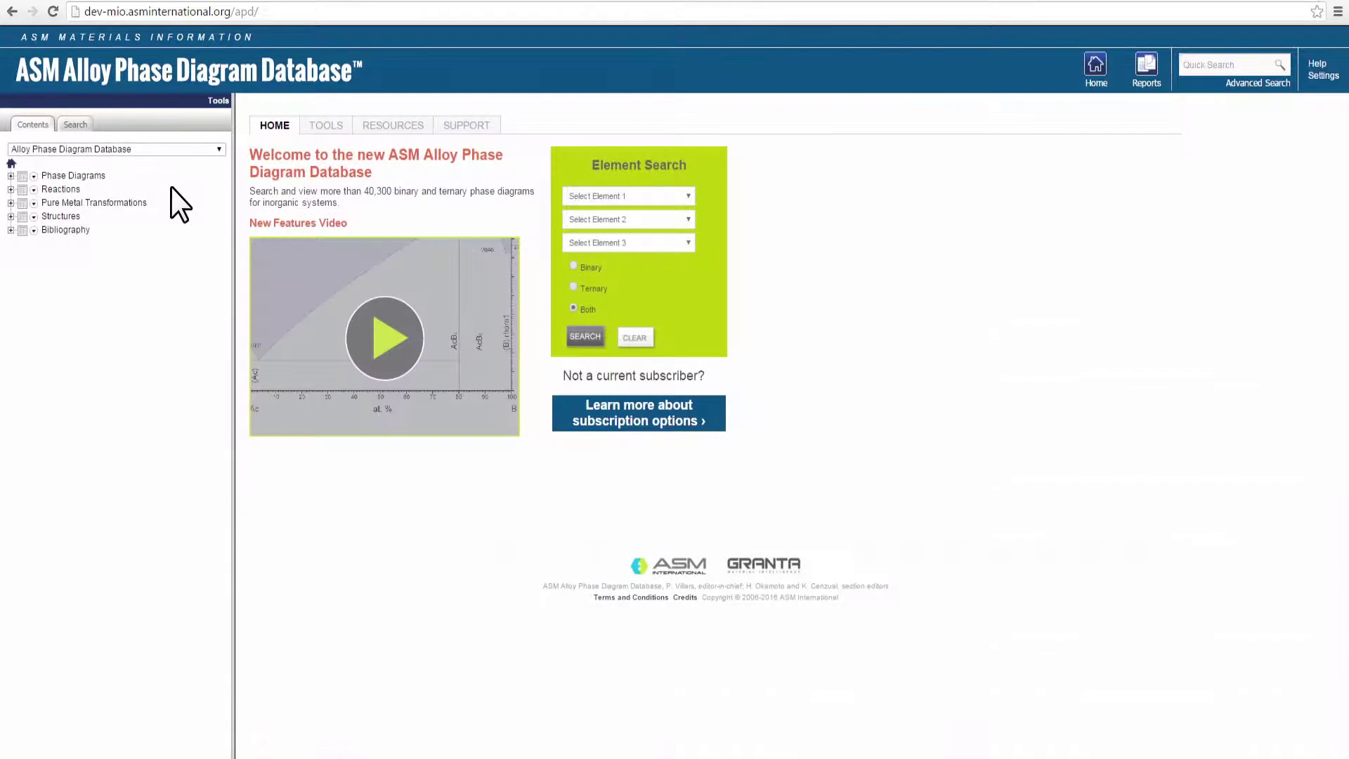
Expand Phase Diagrams > A-C > Al (Aluminum) > Binary and open the Ag-Al (11) records
click(10, 176)
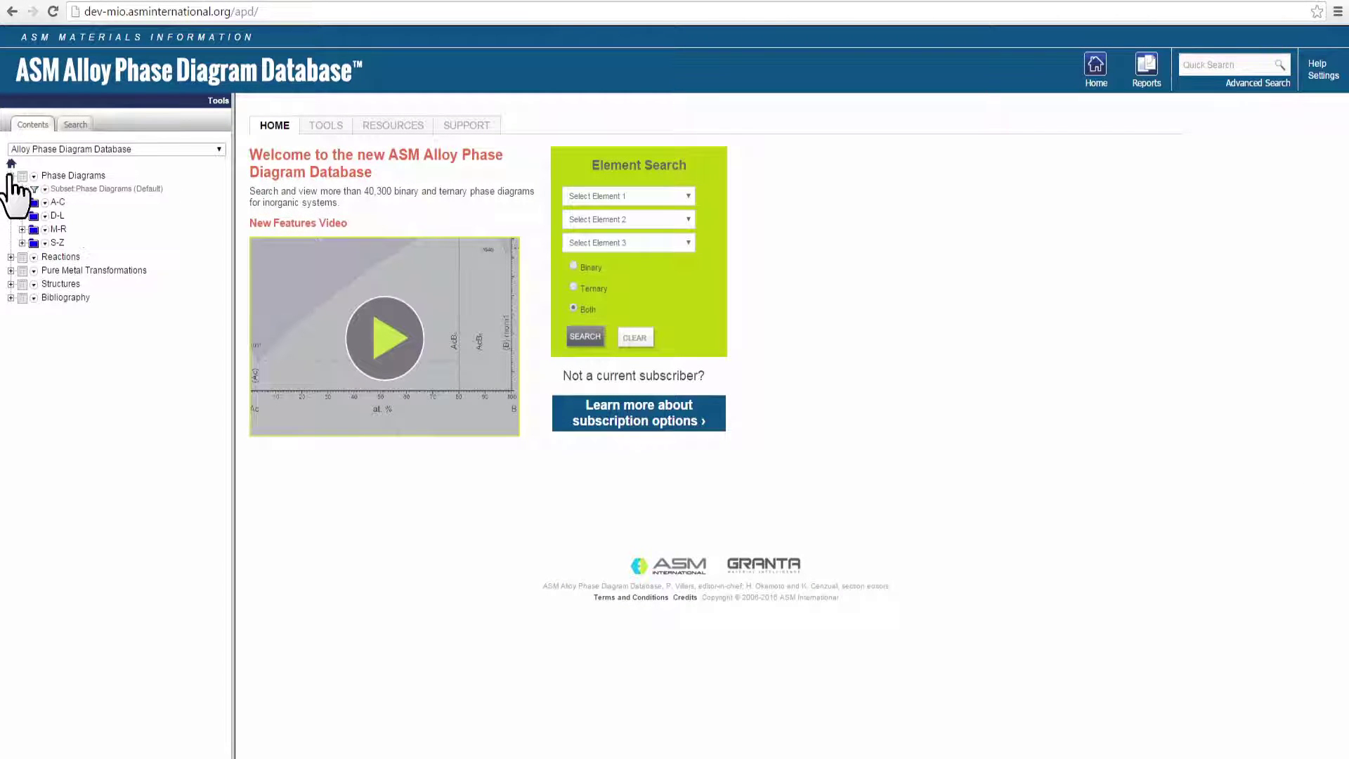
click(22, 203)
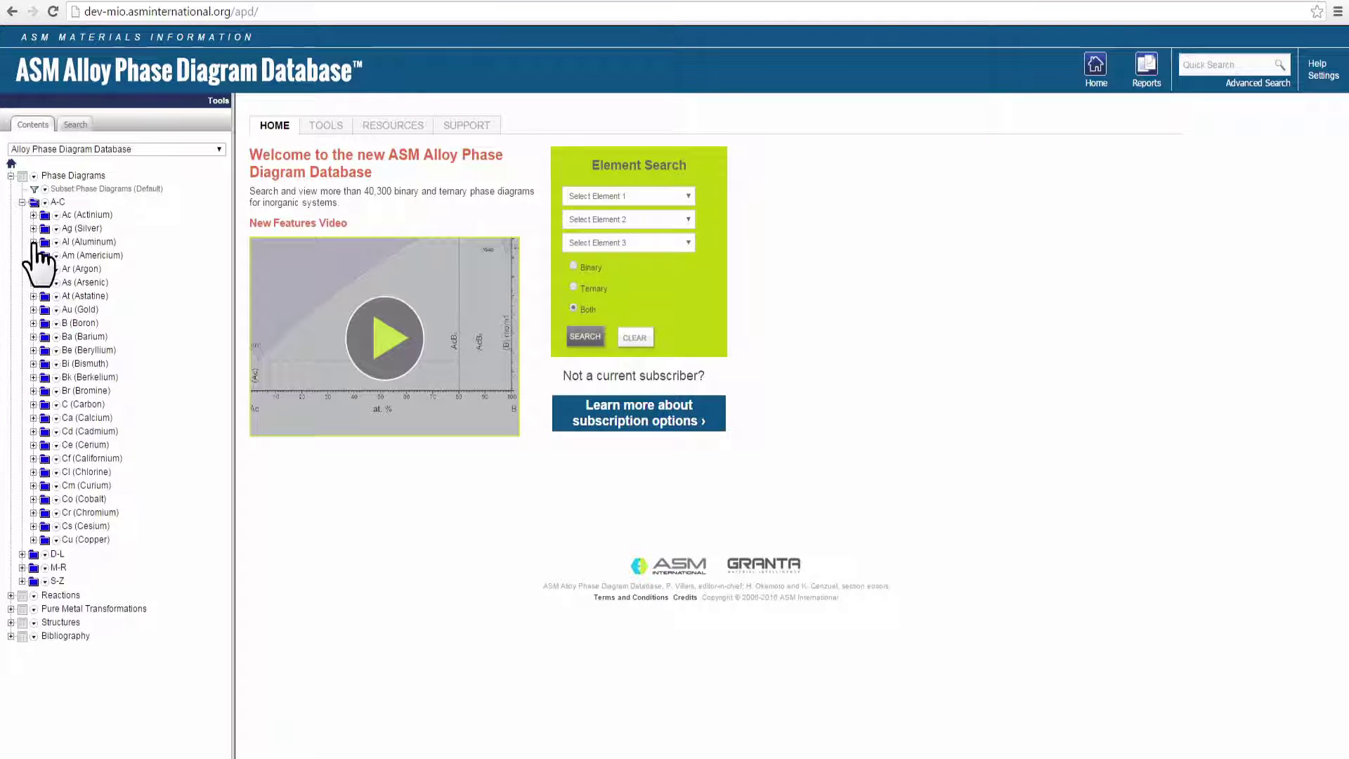
click(33, 243)
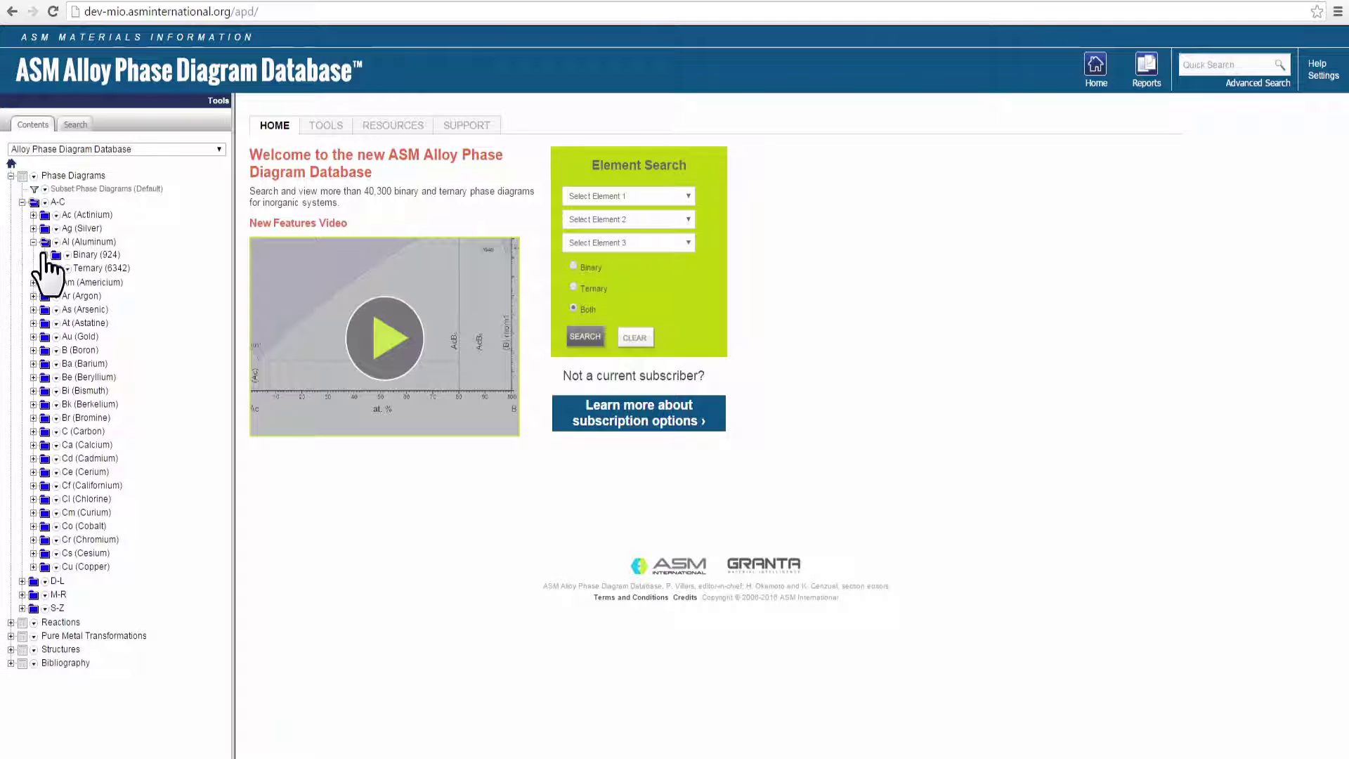
click(45, 255)
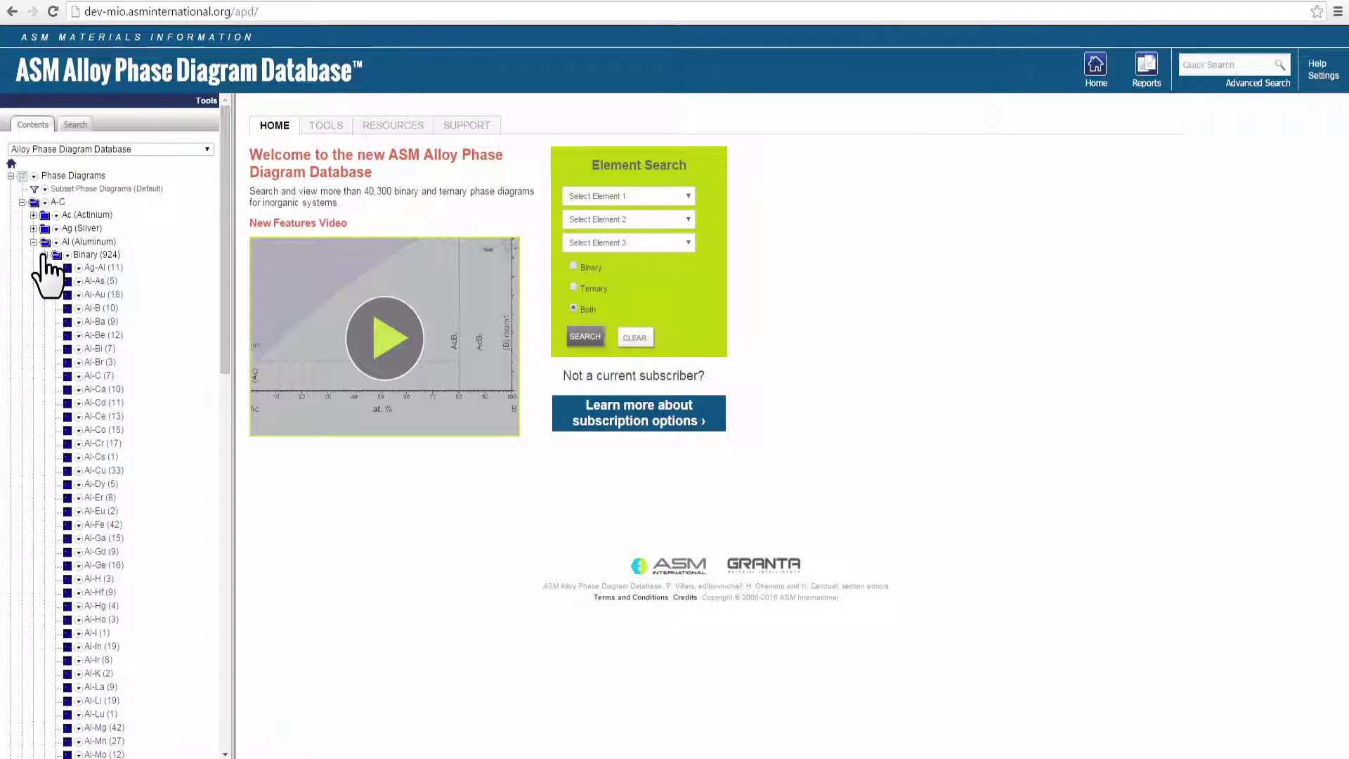
click(90, 268)
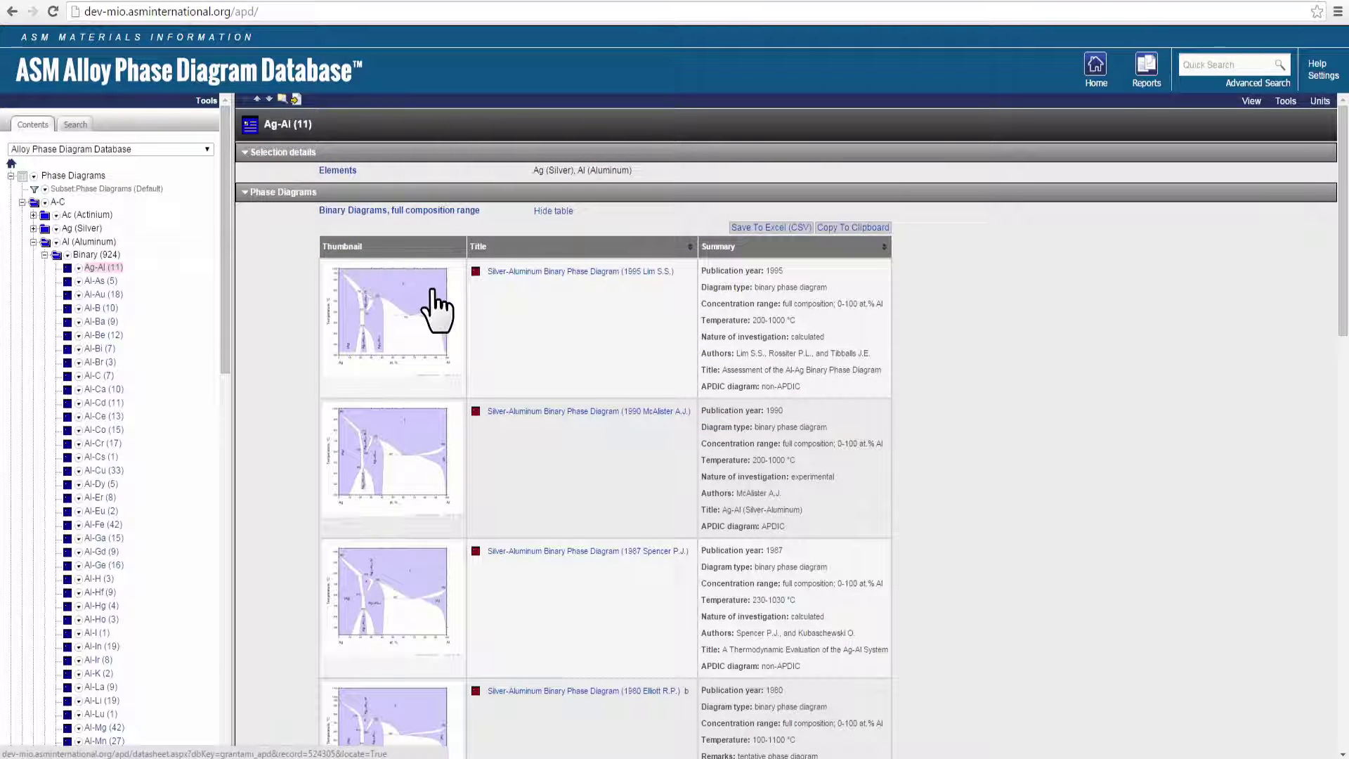
Open the 1995 Lim S.S. Ag-Al datasheet and collapse References, Transformations and Reaction Data
click(436, 309)
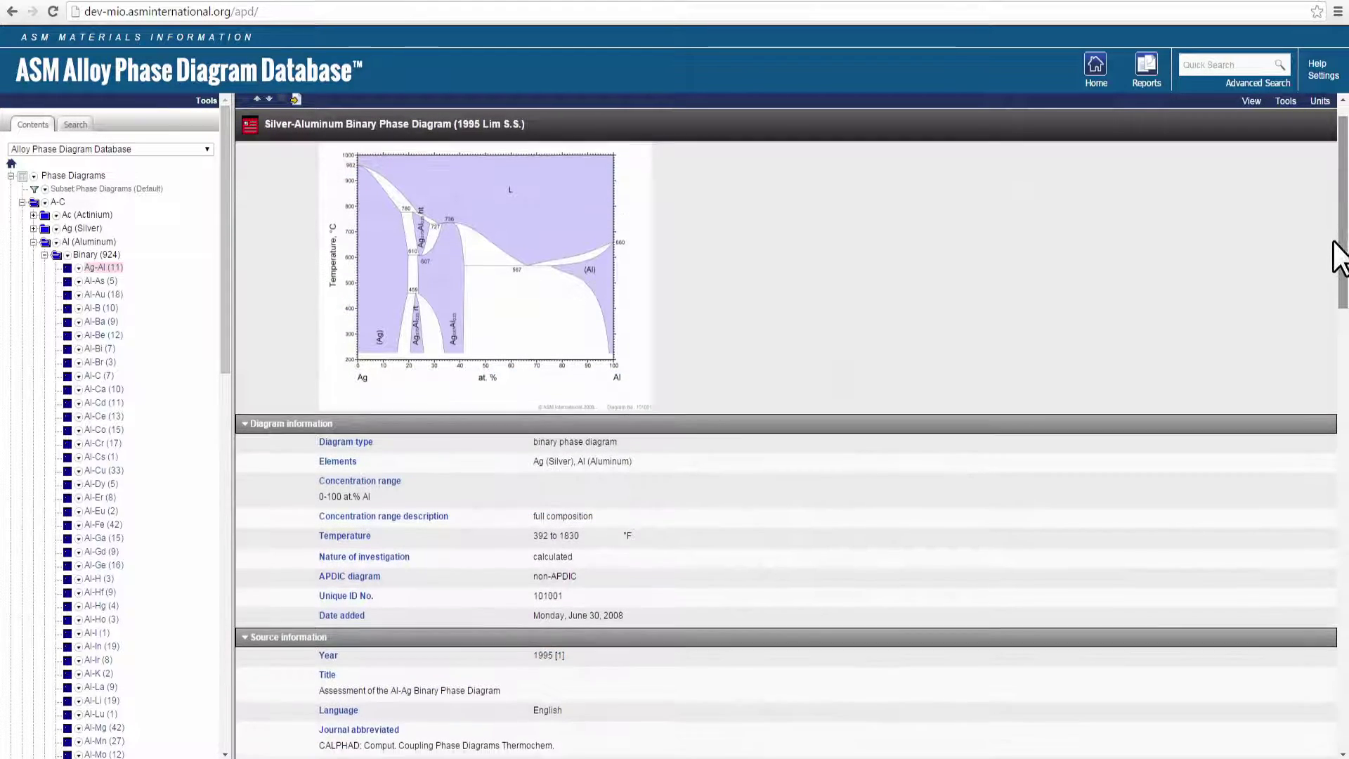
drag(1335, 246, 1341, 661)
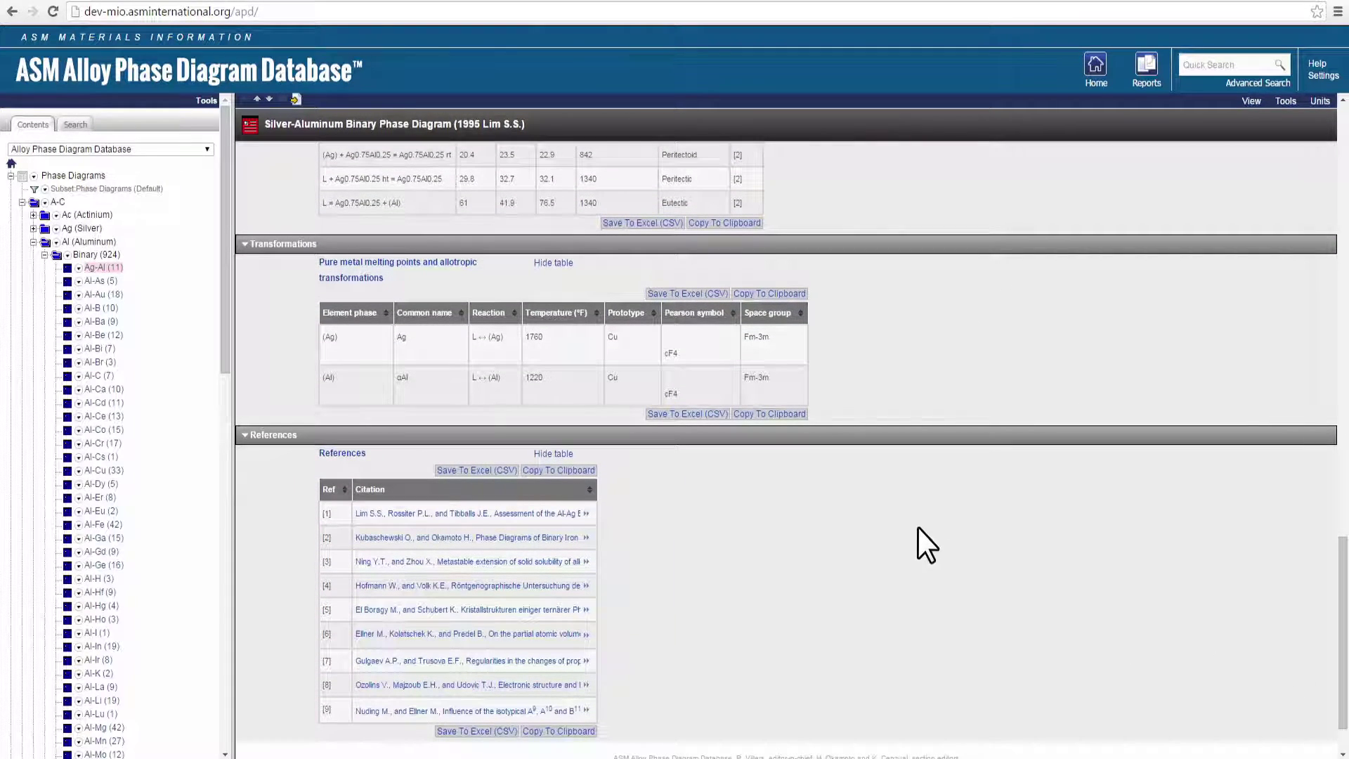
click(246, 435)
click(246, 476)
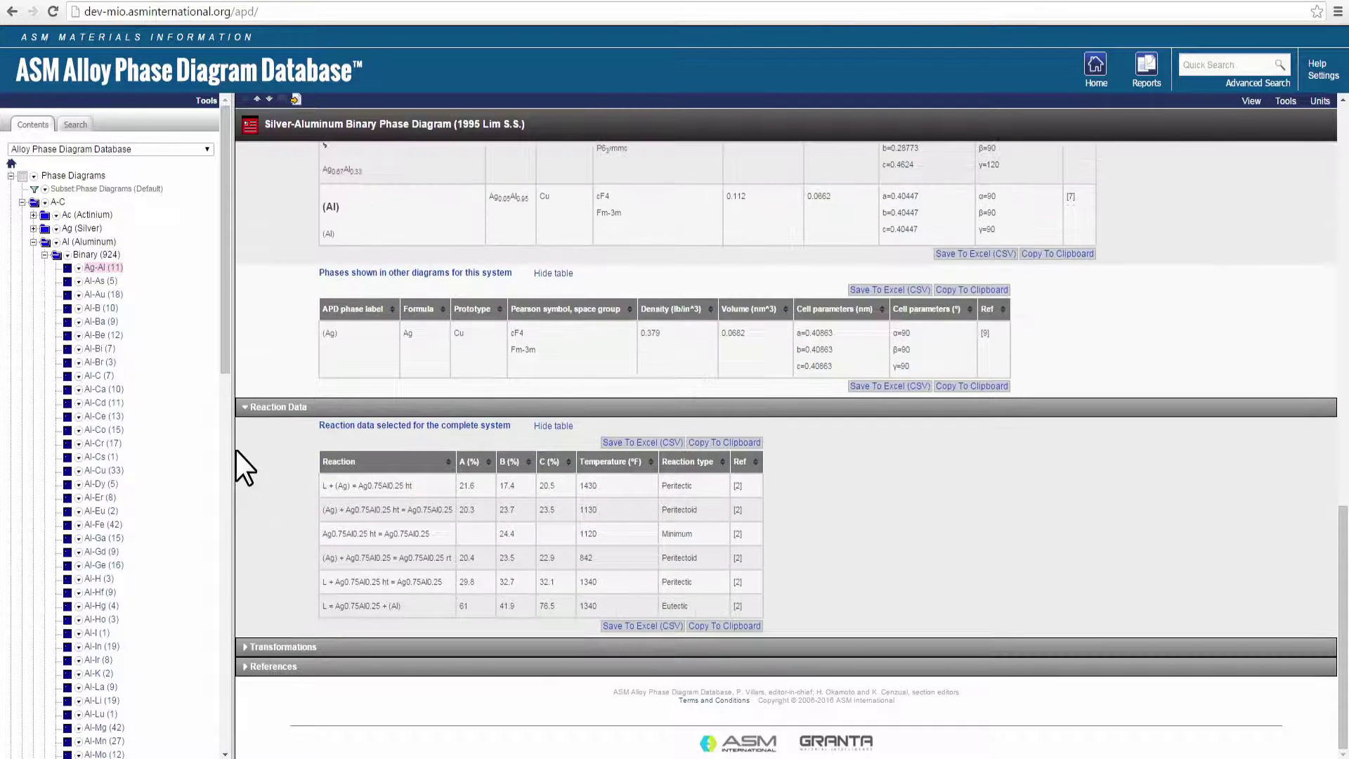
click(245, 404)
scroll(241, 411, up, 3)
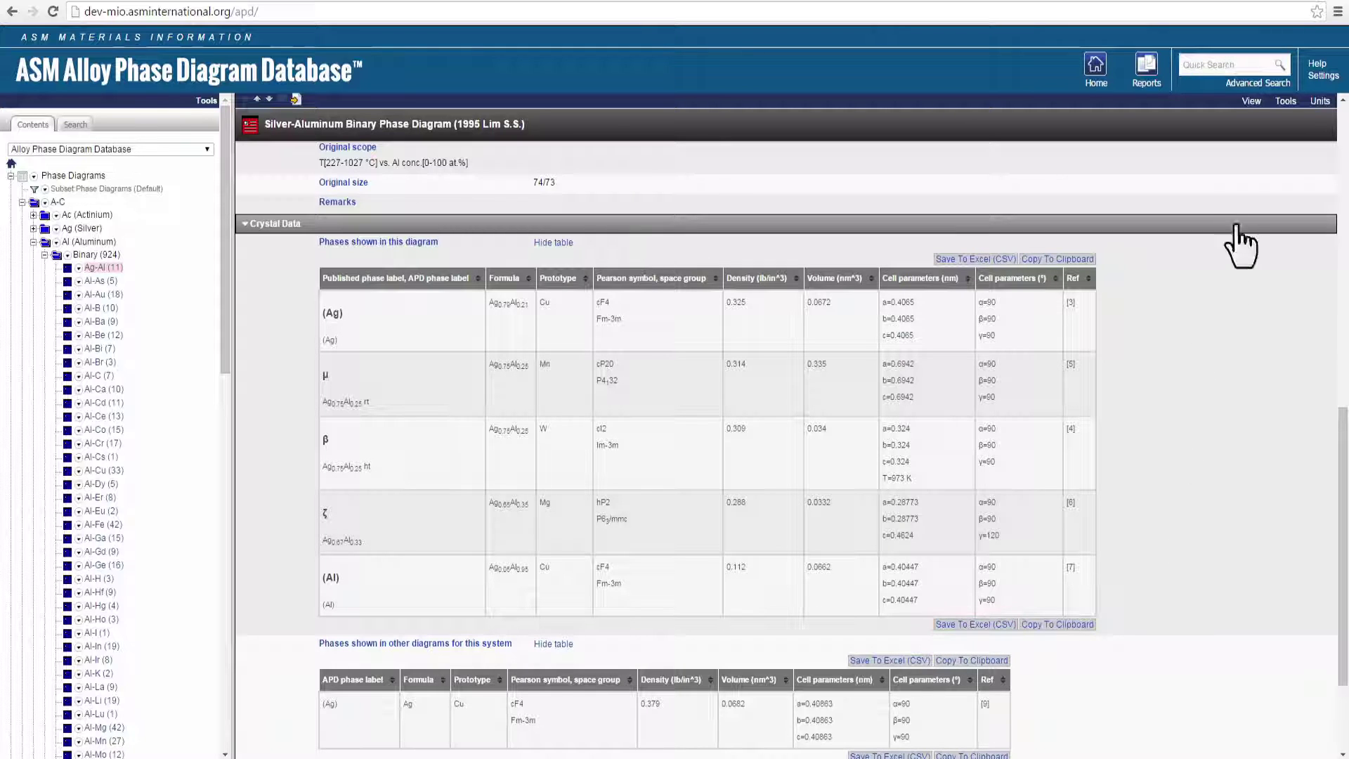
Change the datasheet layout to list APD phase labels first and view the unit options
click(1251, 102)
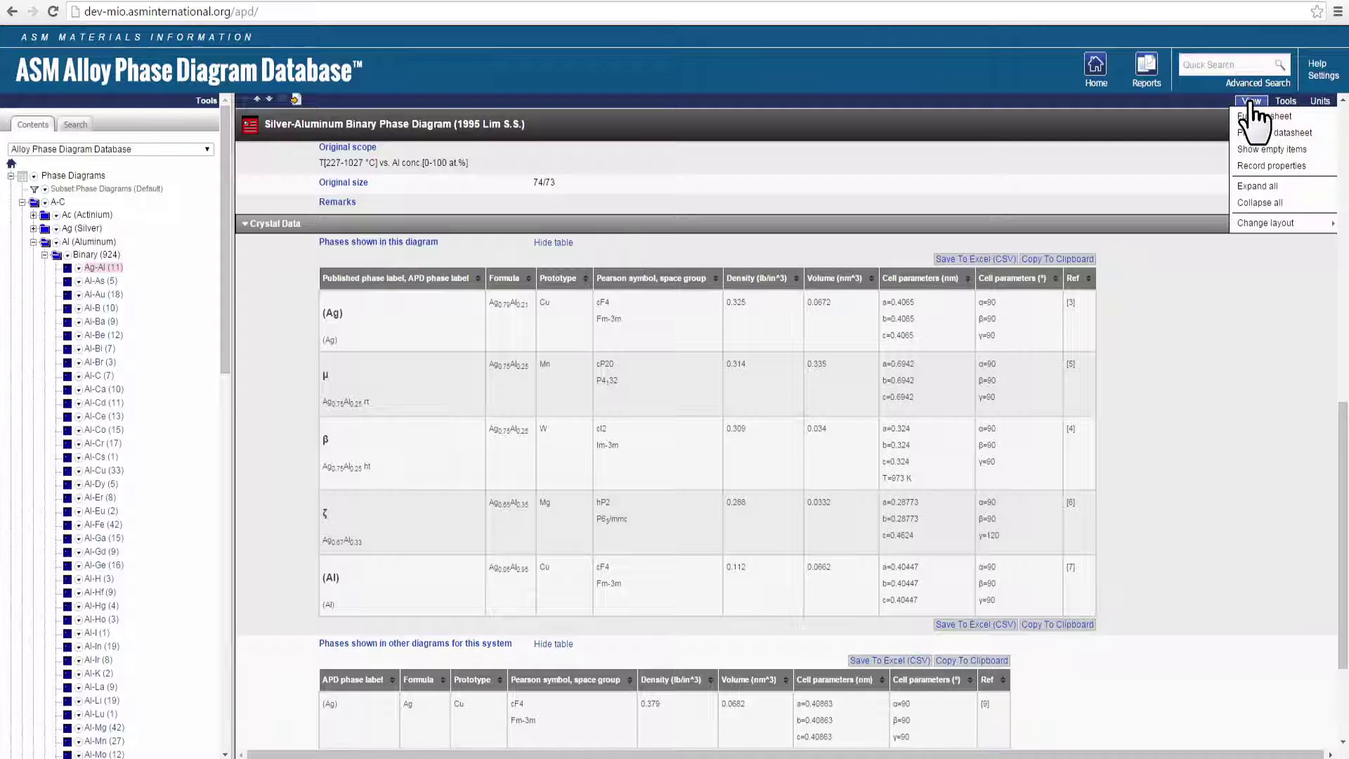
click(1209, 100)
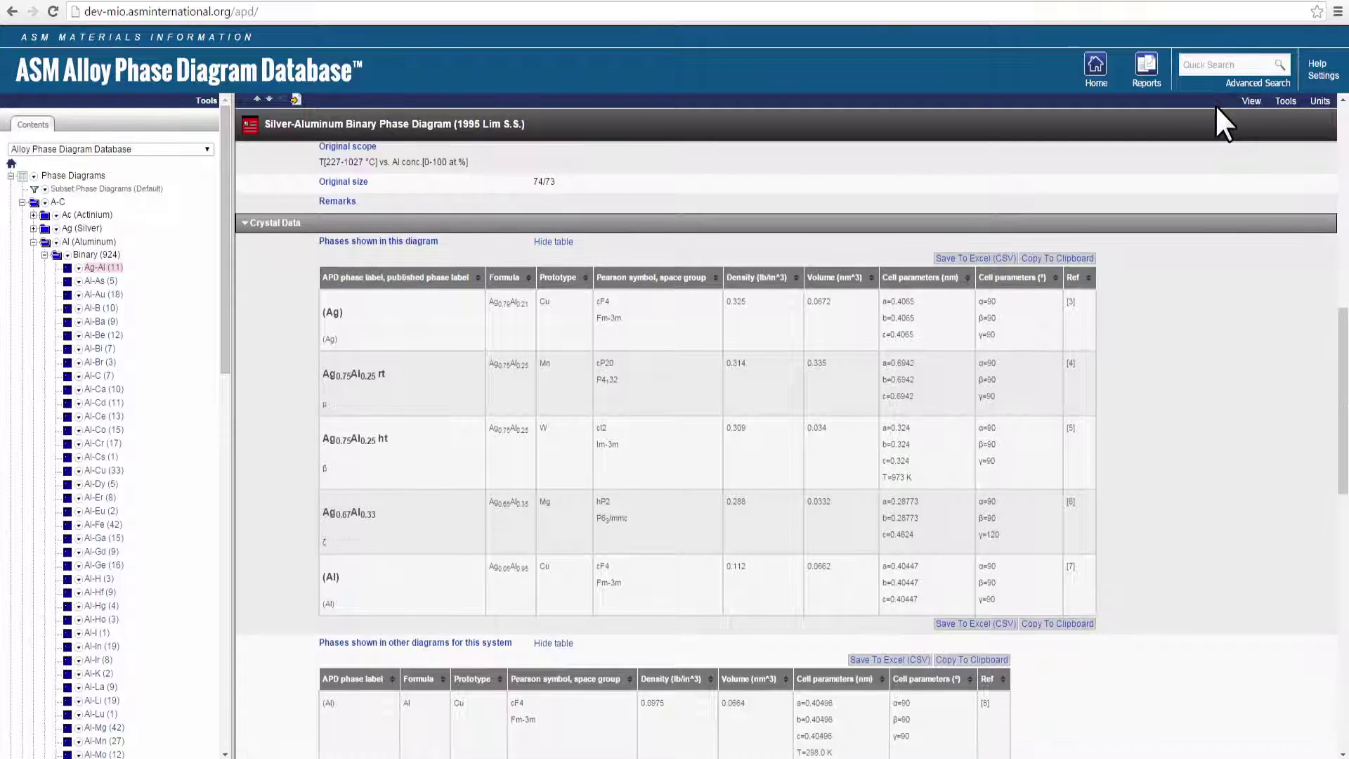
click(1321, 100)
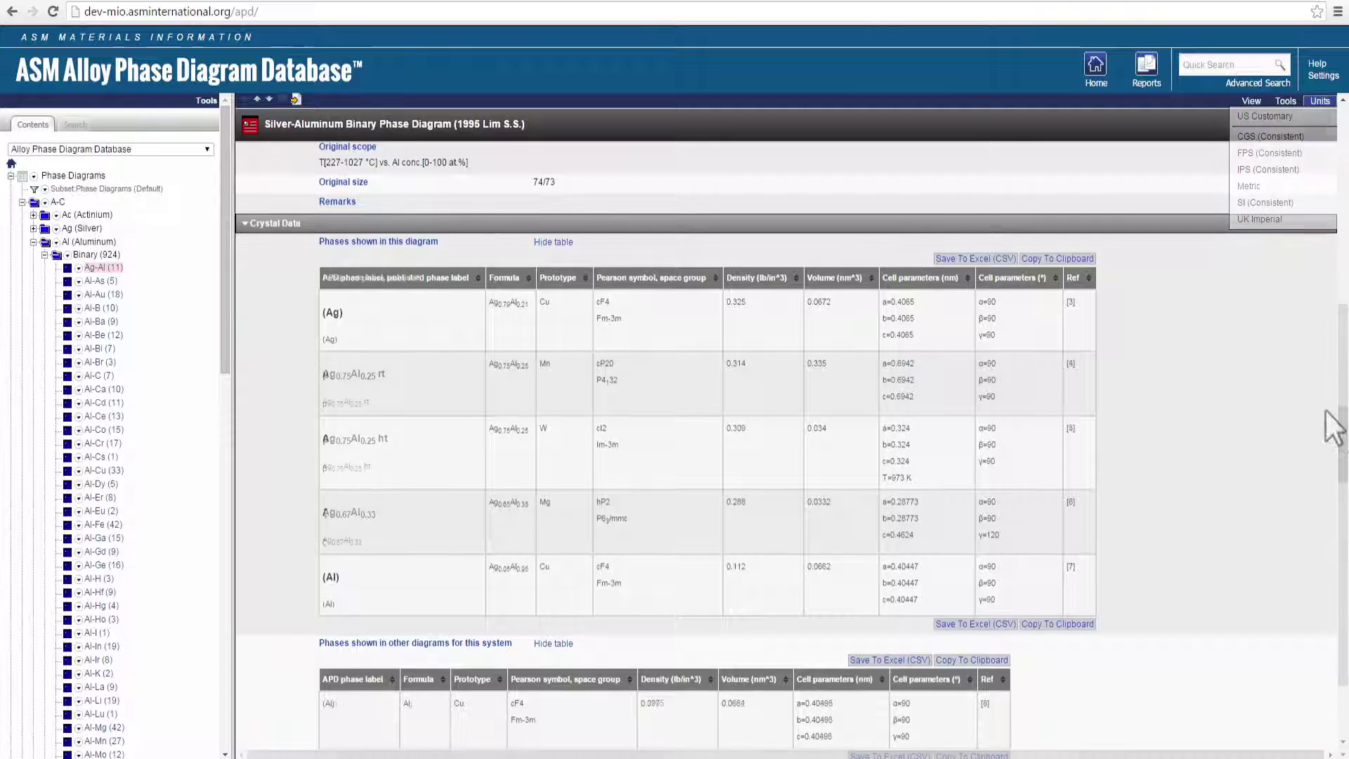
Open the Ag-Al phase diagram at full size with crosshairs shown
drag(1340, 431, 1262, 134)
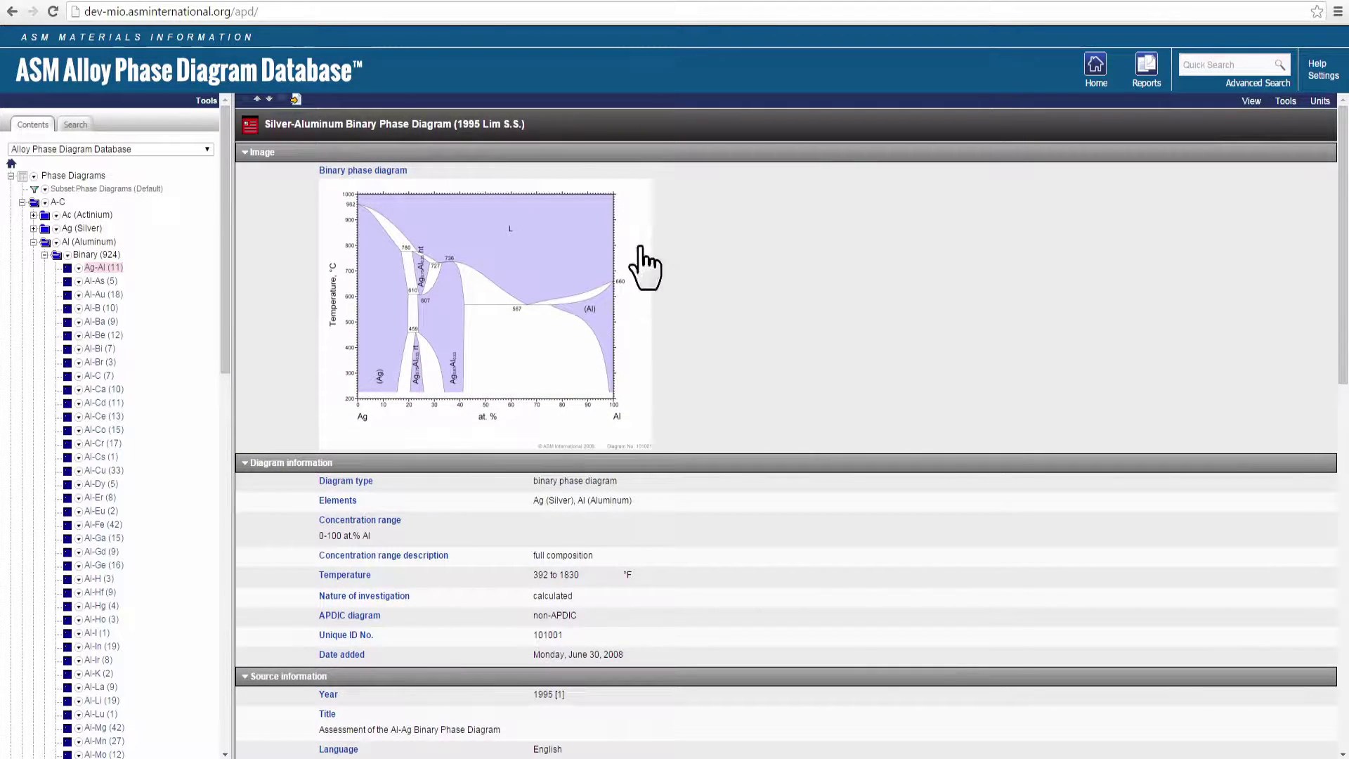
click(627, 265)
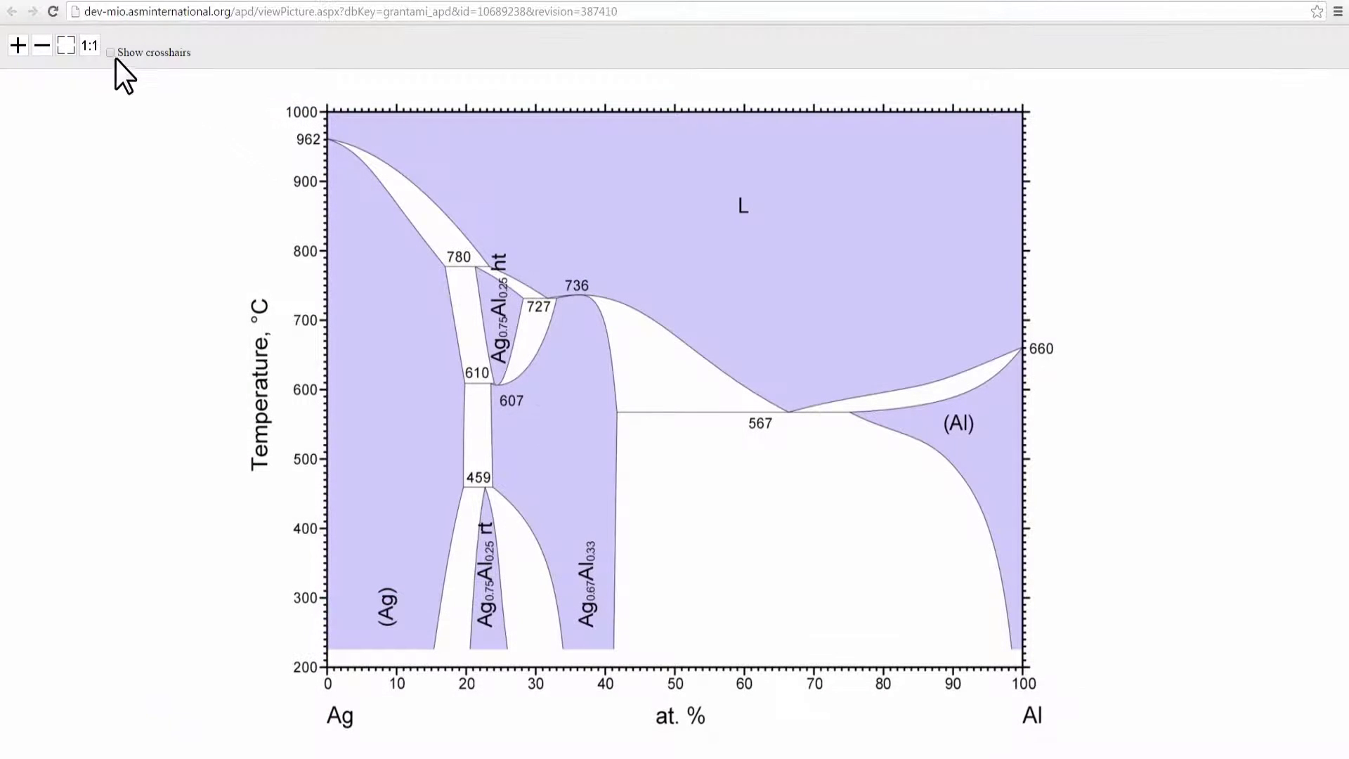
click(111, 53)
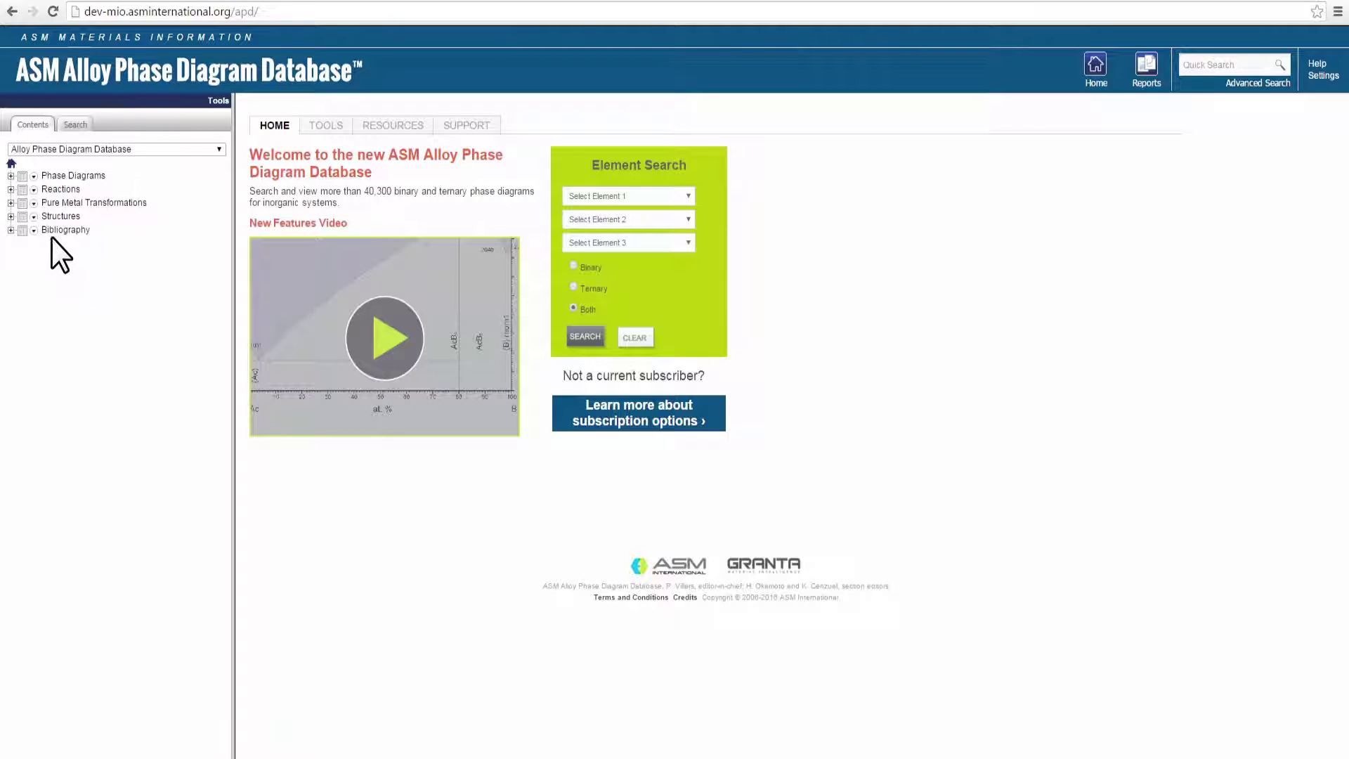
Expand Reactions > A-C > Ag > Ag-Al and open the reaction (Ag) + Ag0.75Al0.25 ht = Ag0.75Al0.25
click(10, 190)
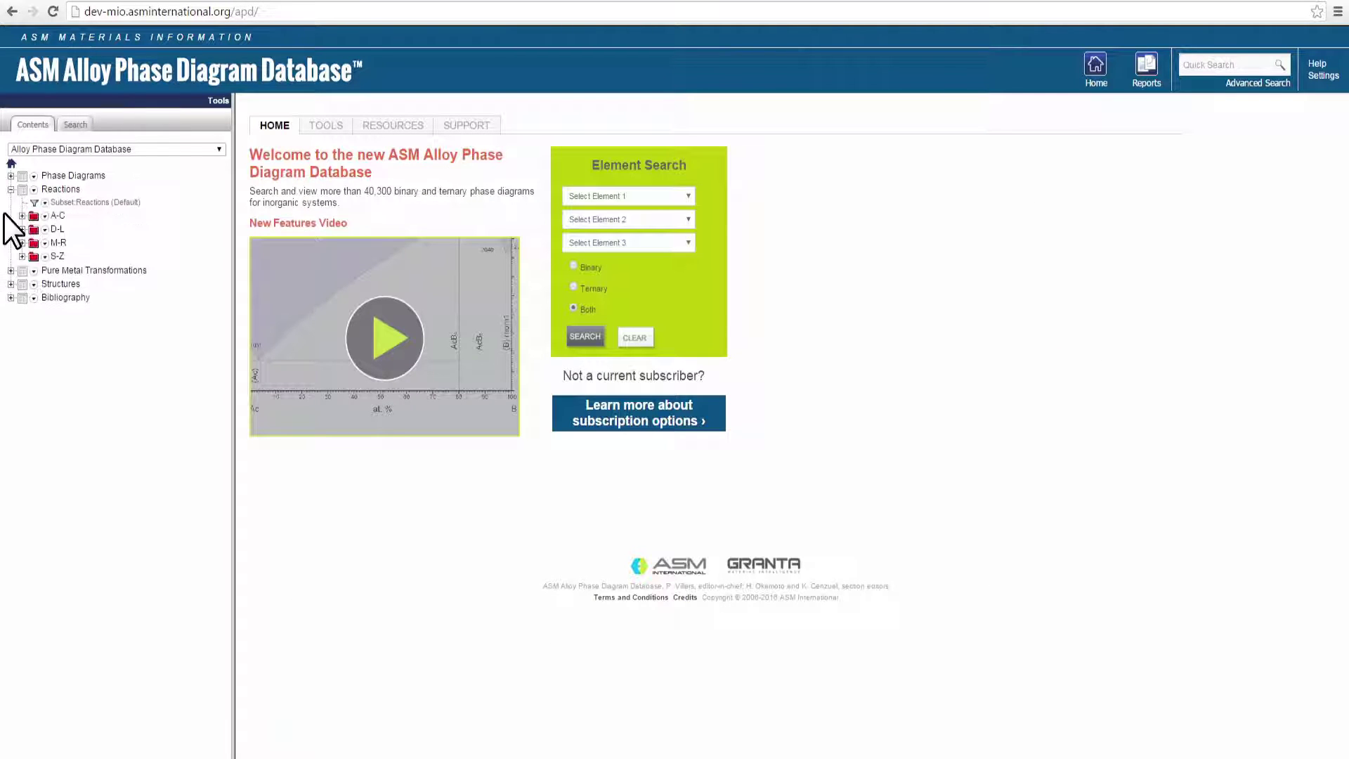
click(21, 216)
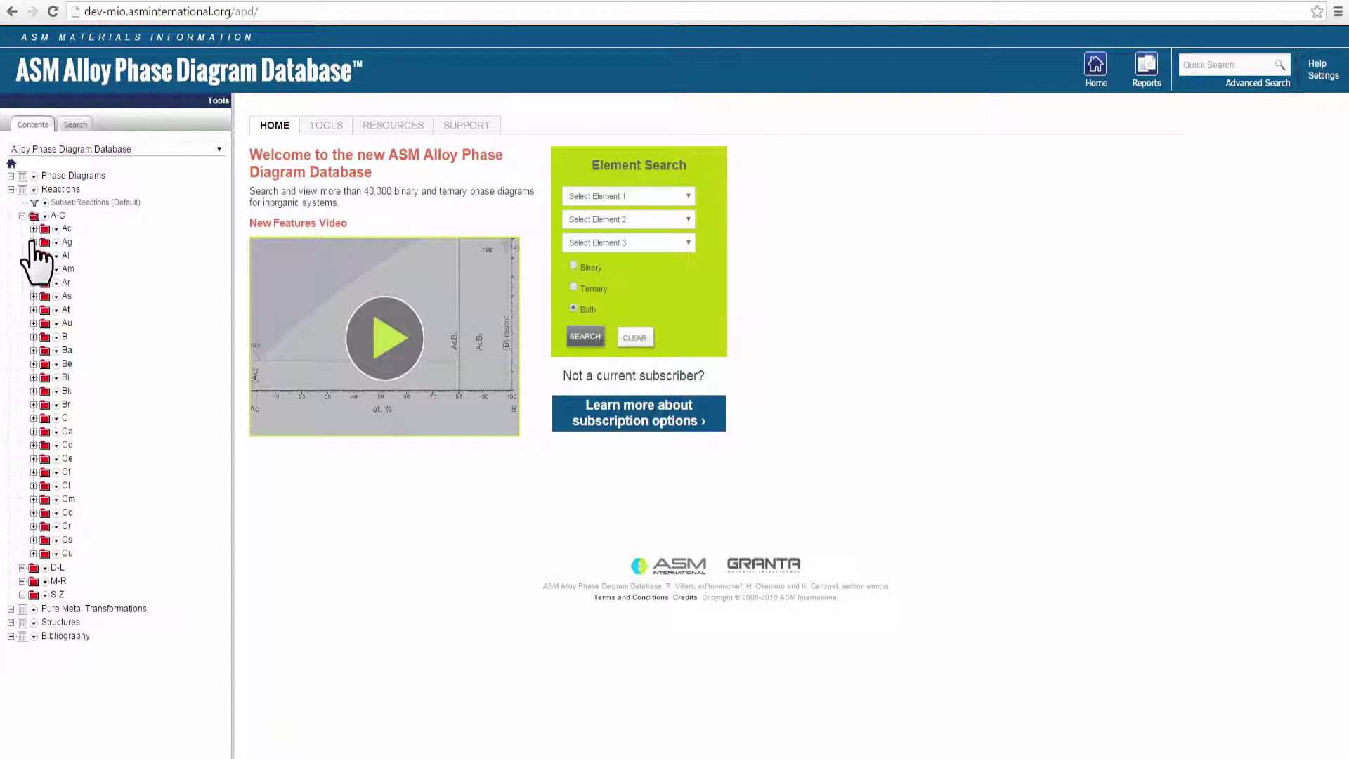
click(33, 243)
click(44, 255)
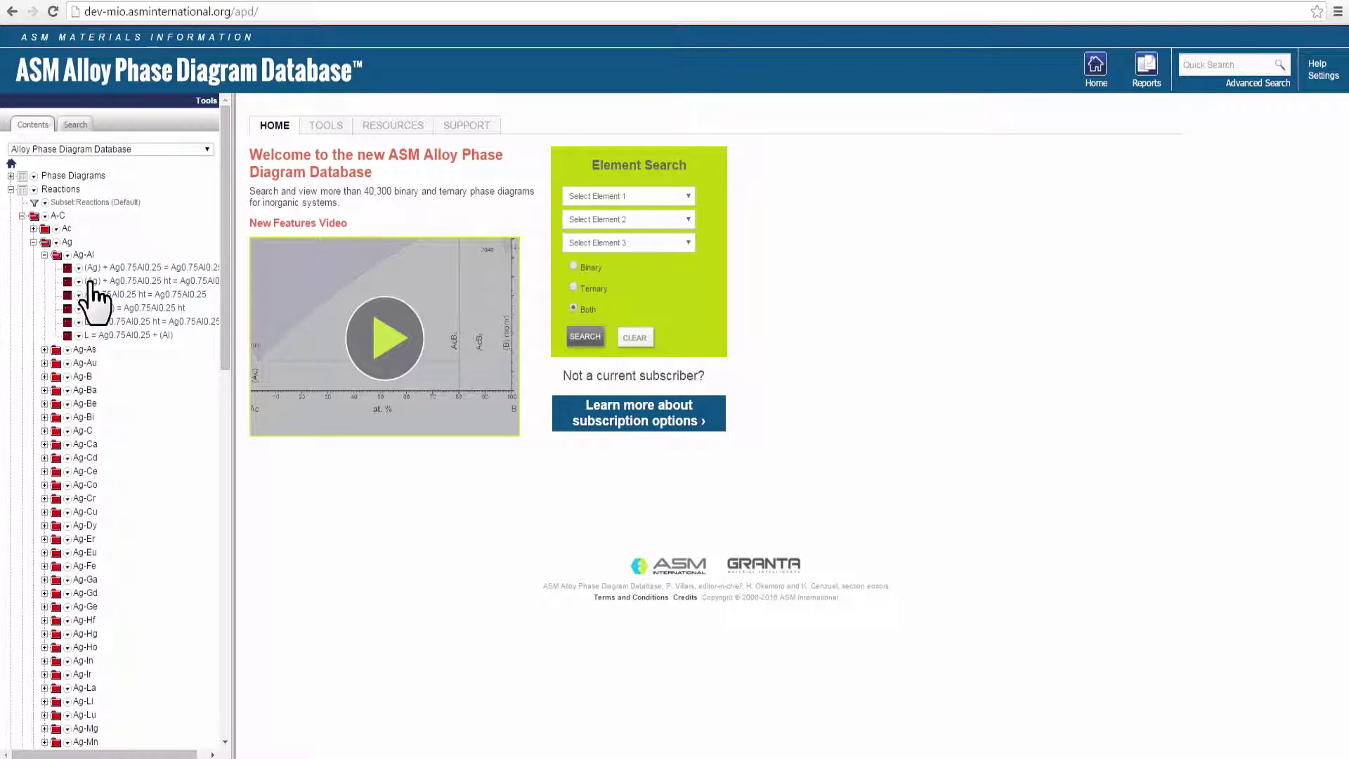
click(89, 281)
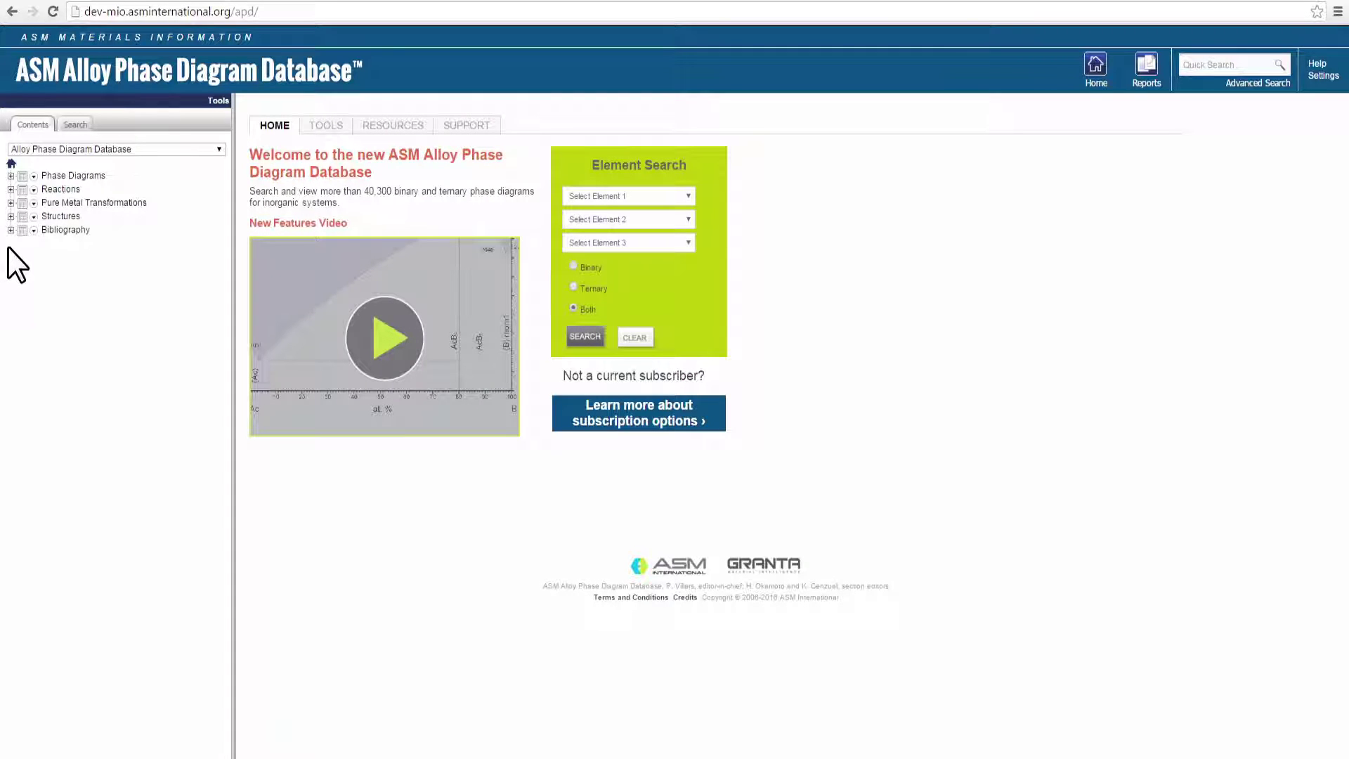
Expand Bibliography > A > the author > 1979 and open the thermodynamic analysis paper's details
click(10, 231)
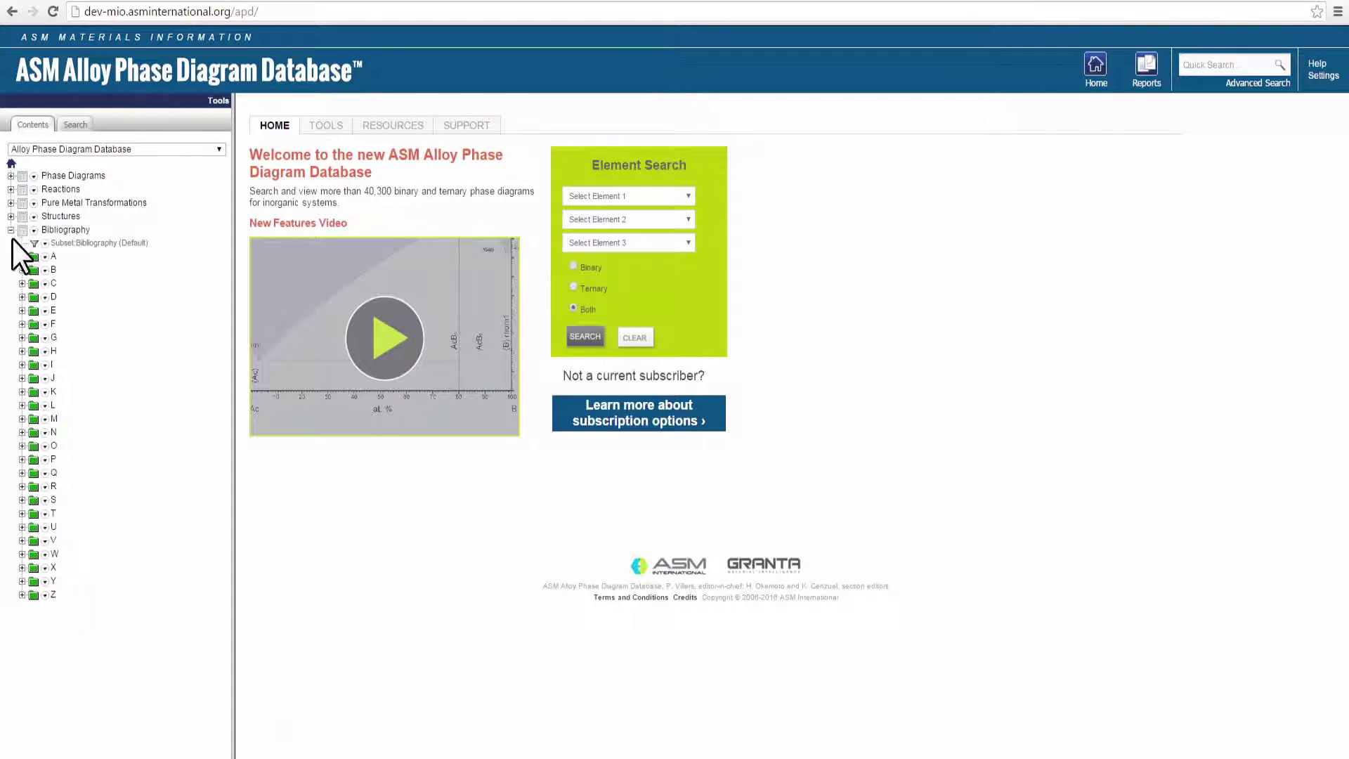
click(22, 256)
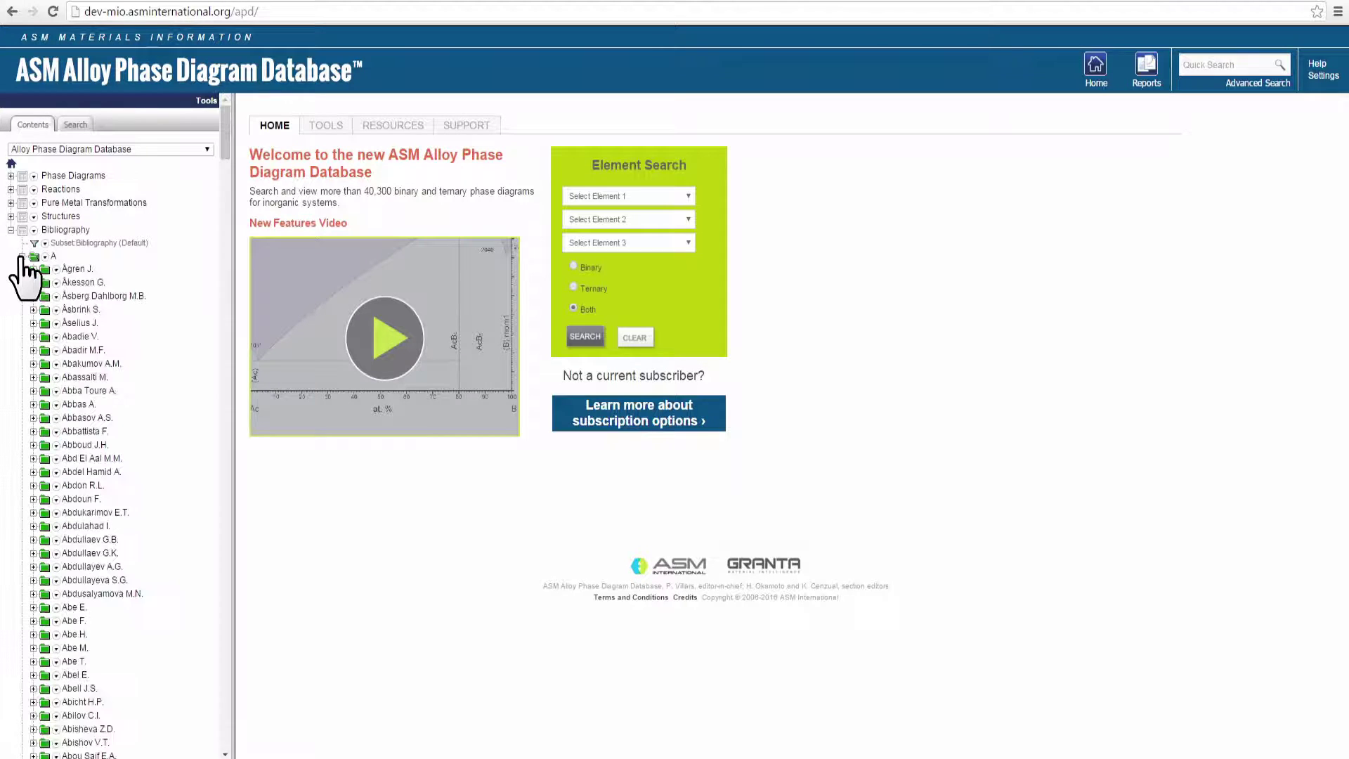
click(33, 269)
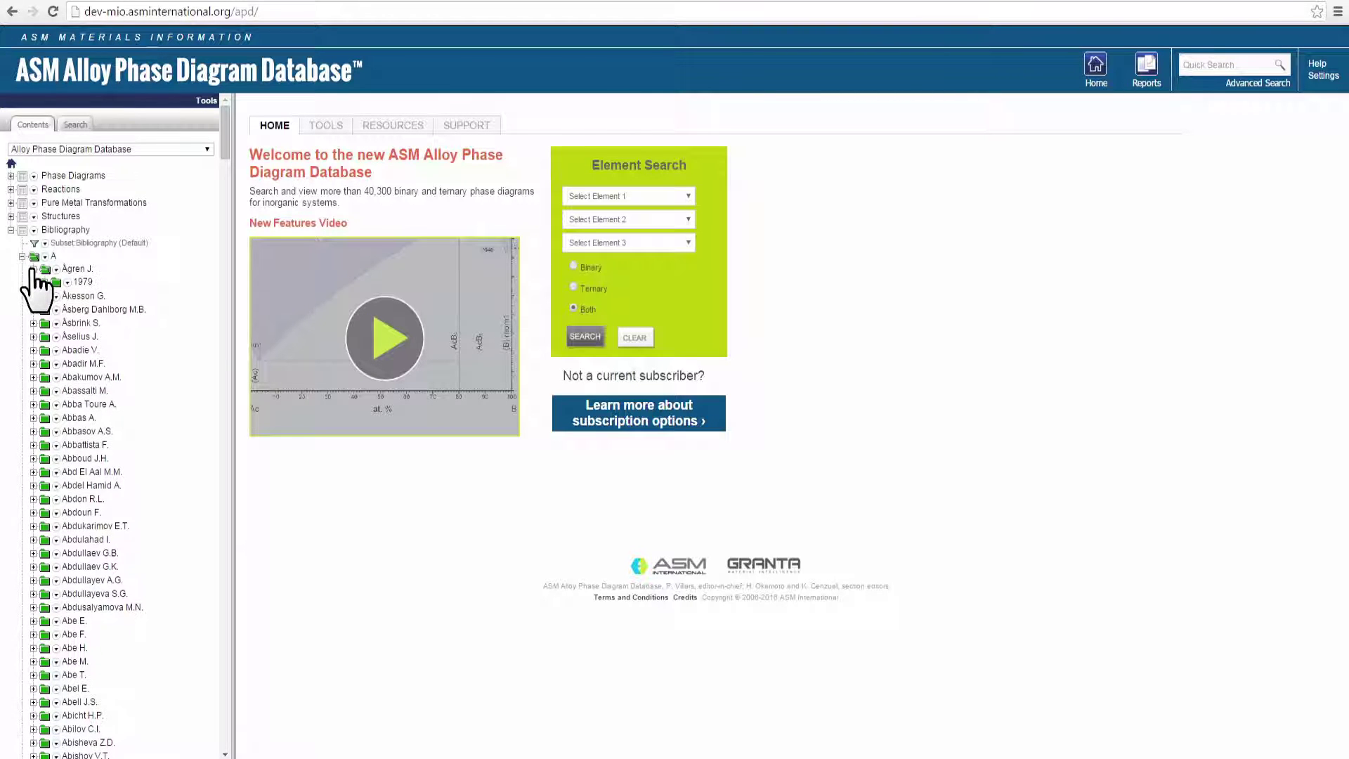
click(45, 282)
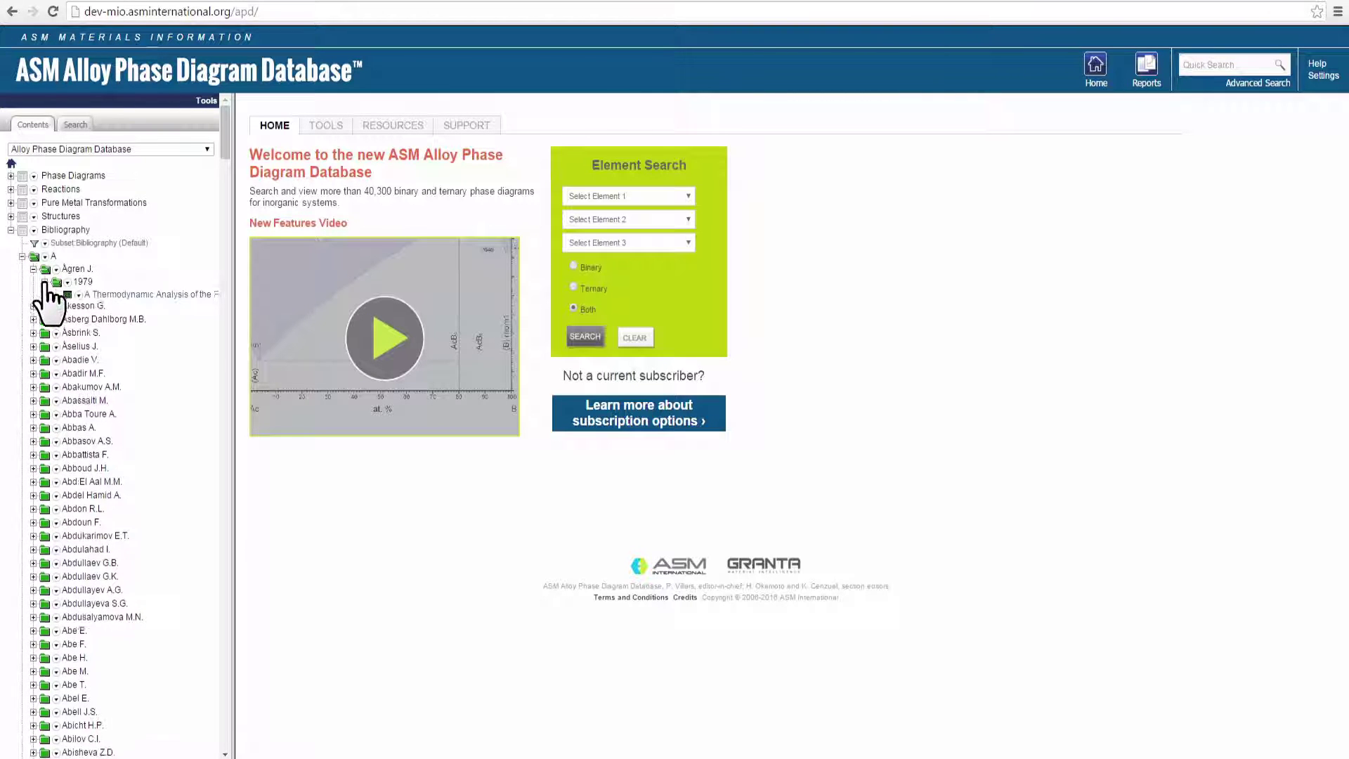
click(92, 295)
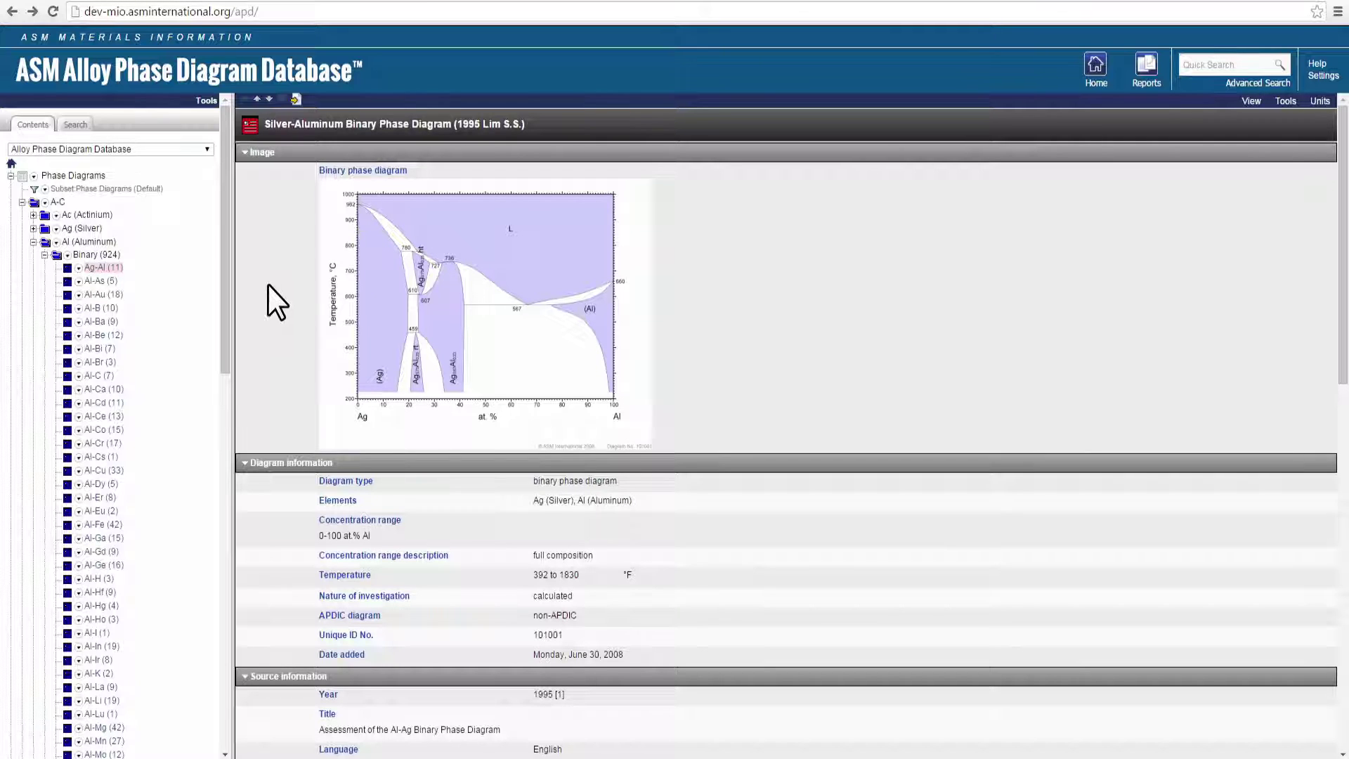
Add the Silver-Aluminum diagram to the list and open its ASM Phase Diagrams Report as PDF
click(296, 99)
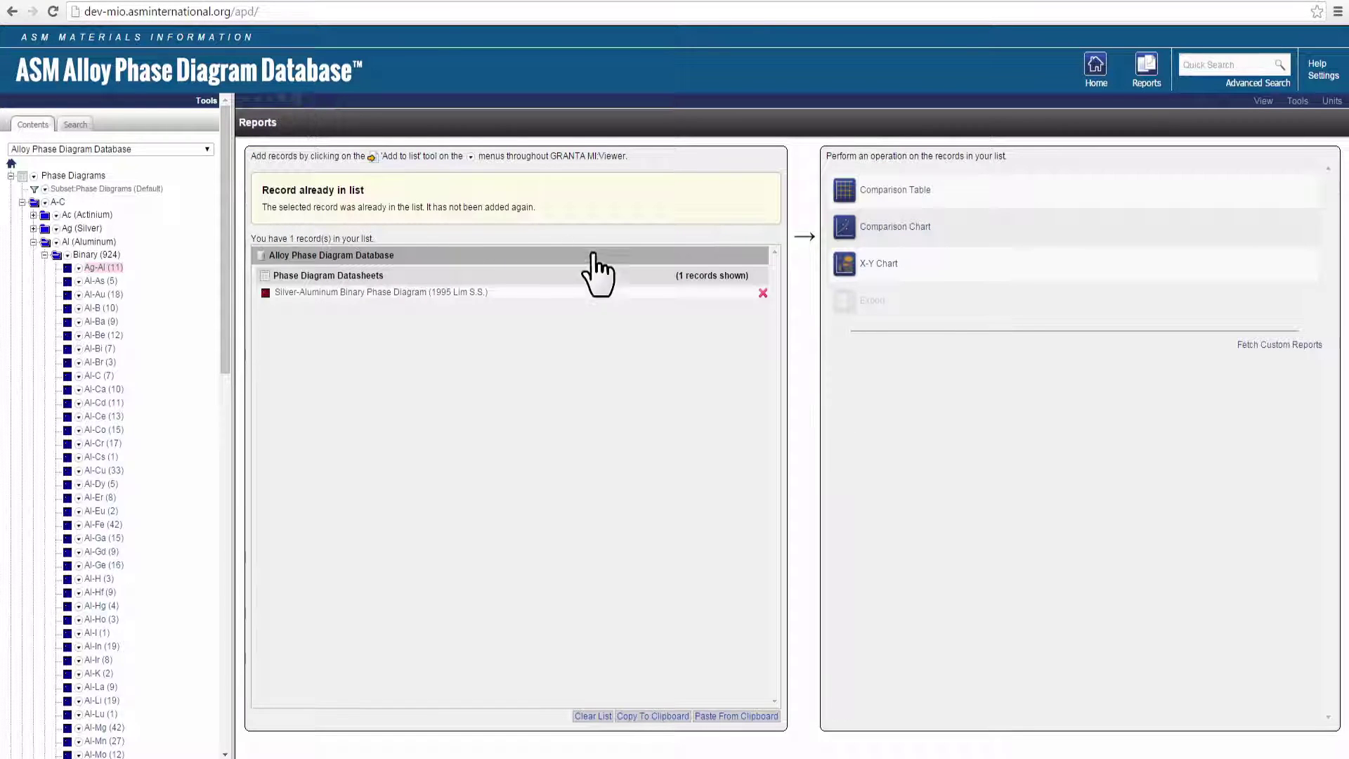
click(1254, 345)
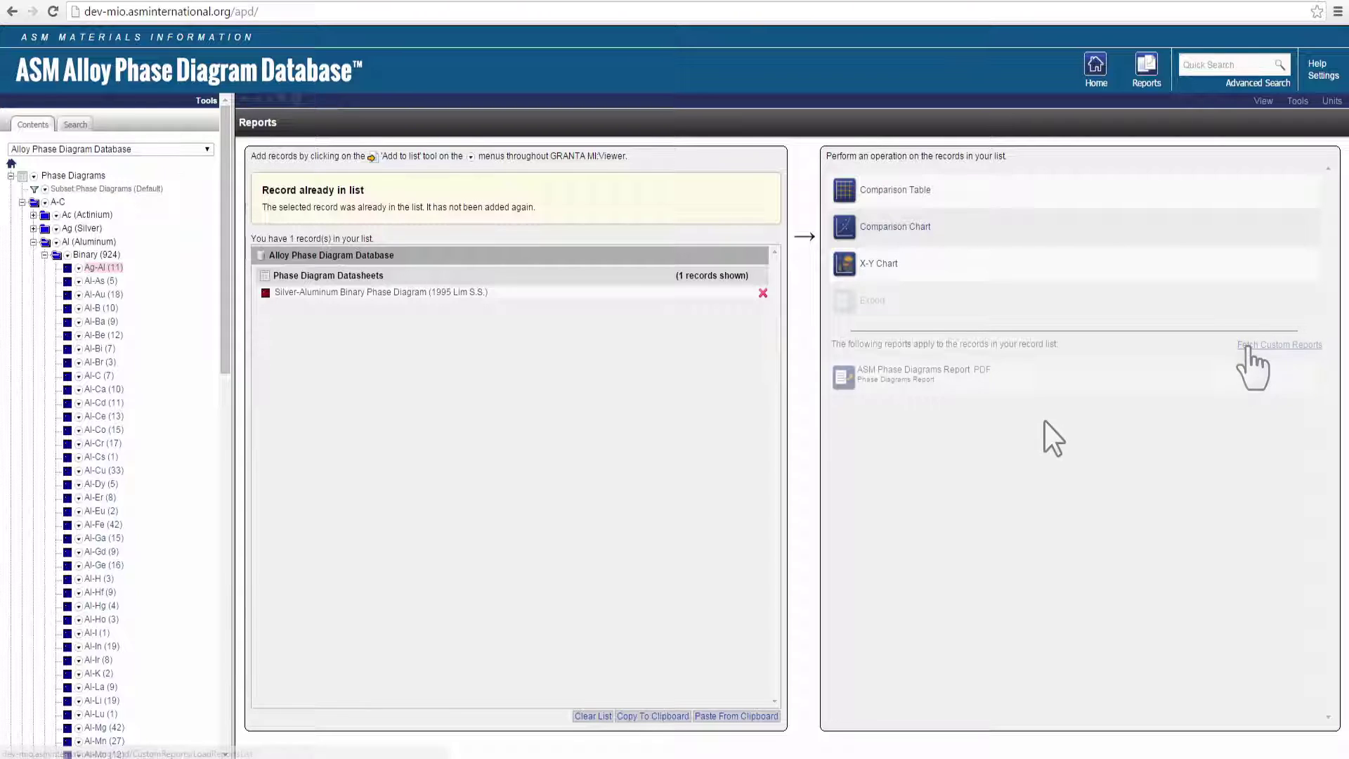
click(983, 372)
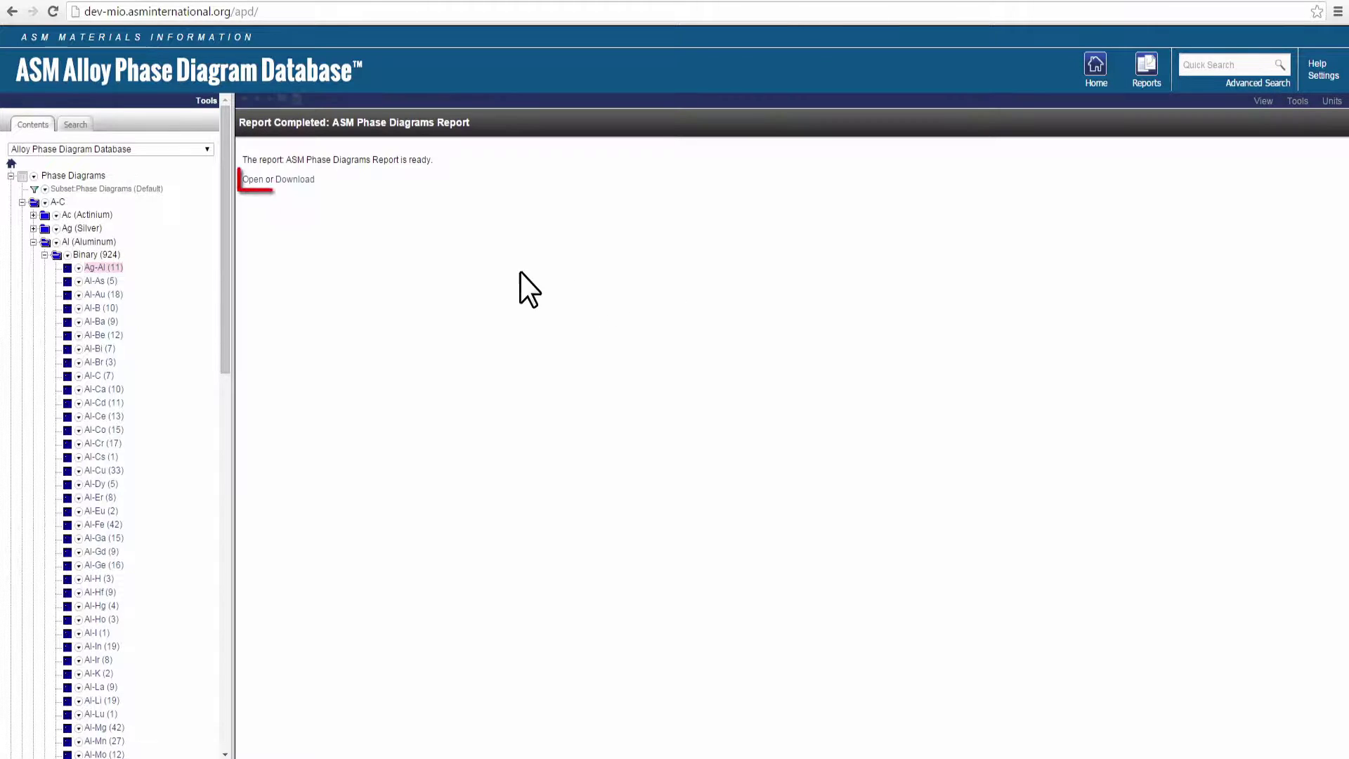
click(254, 180)
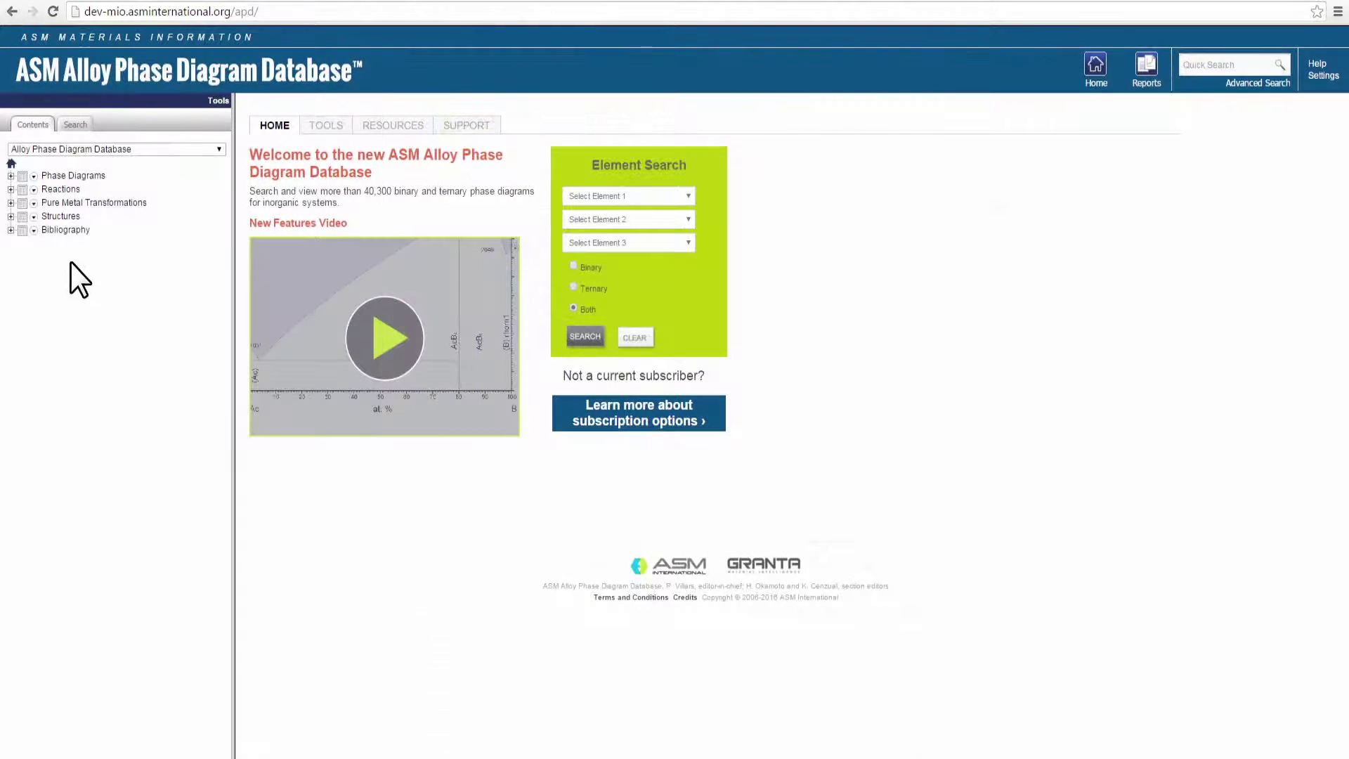
Under Reactions > A-C > Ag, add all six Ag-Al reactions to the record list
click(10, 189)
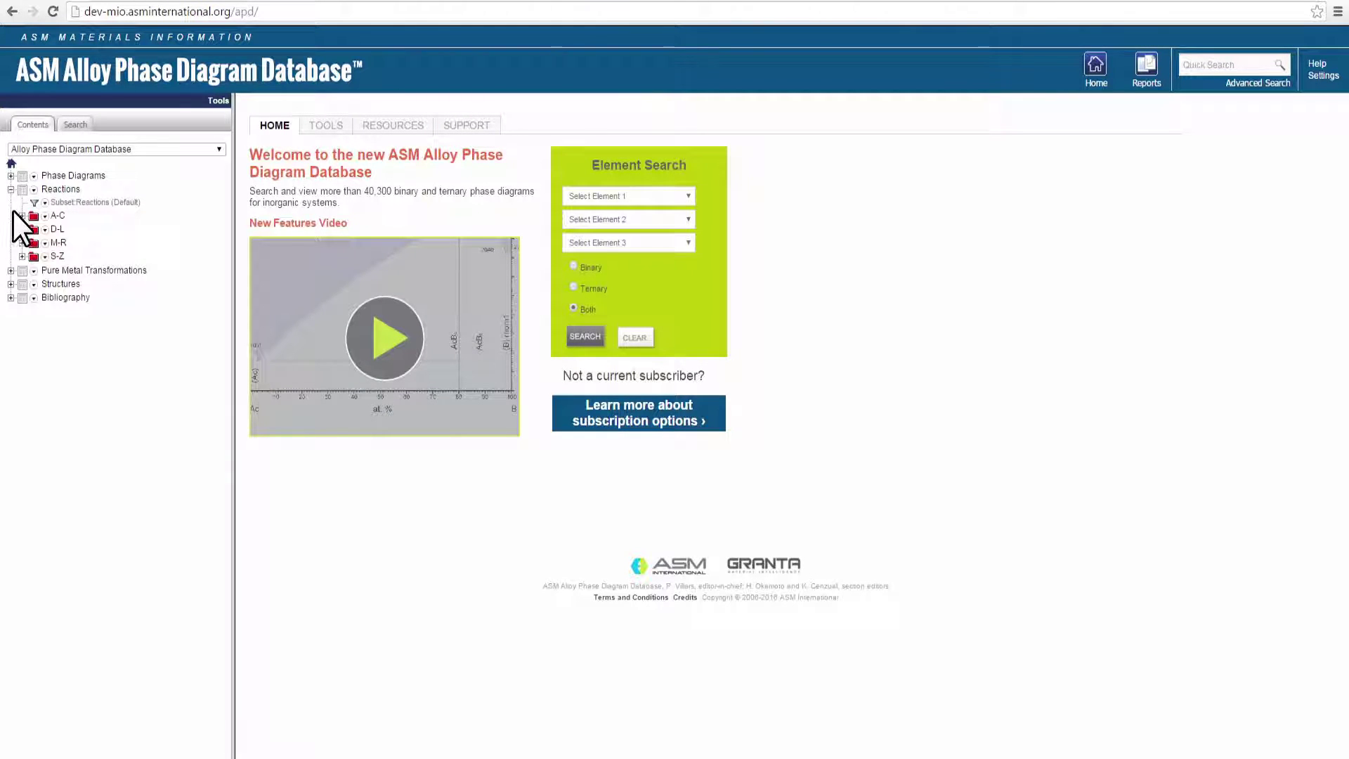
click(21, 215)
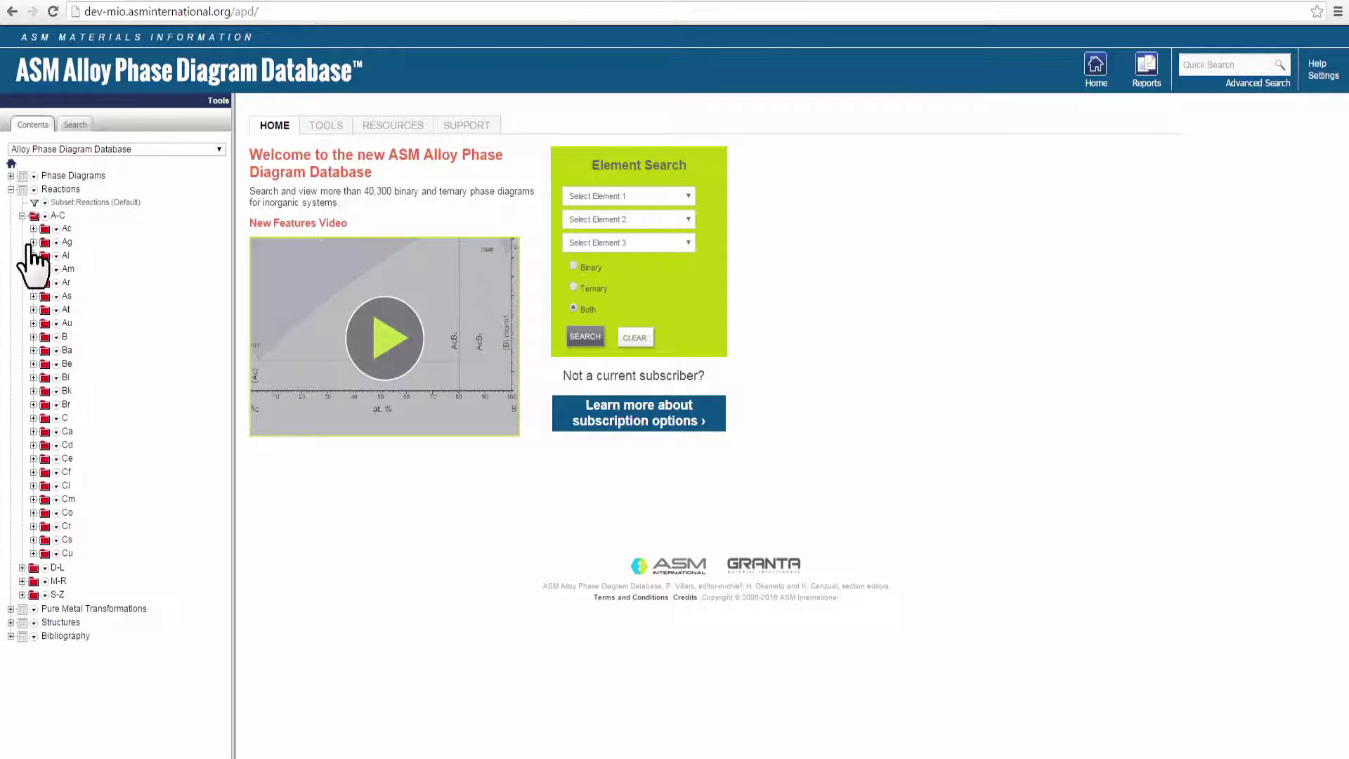
click(33, 241)
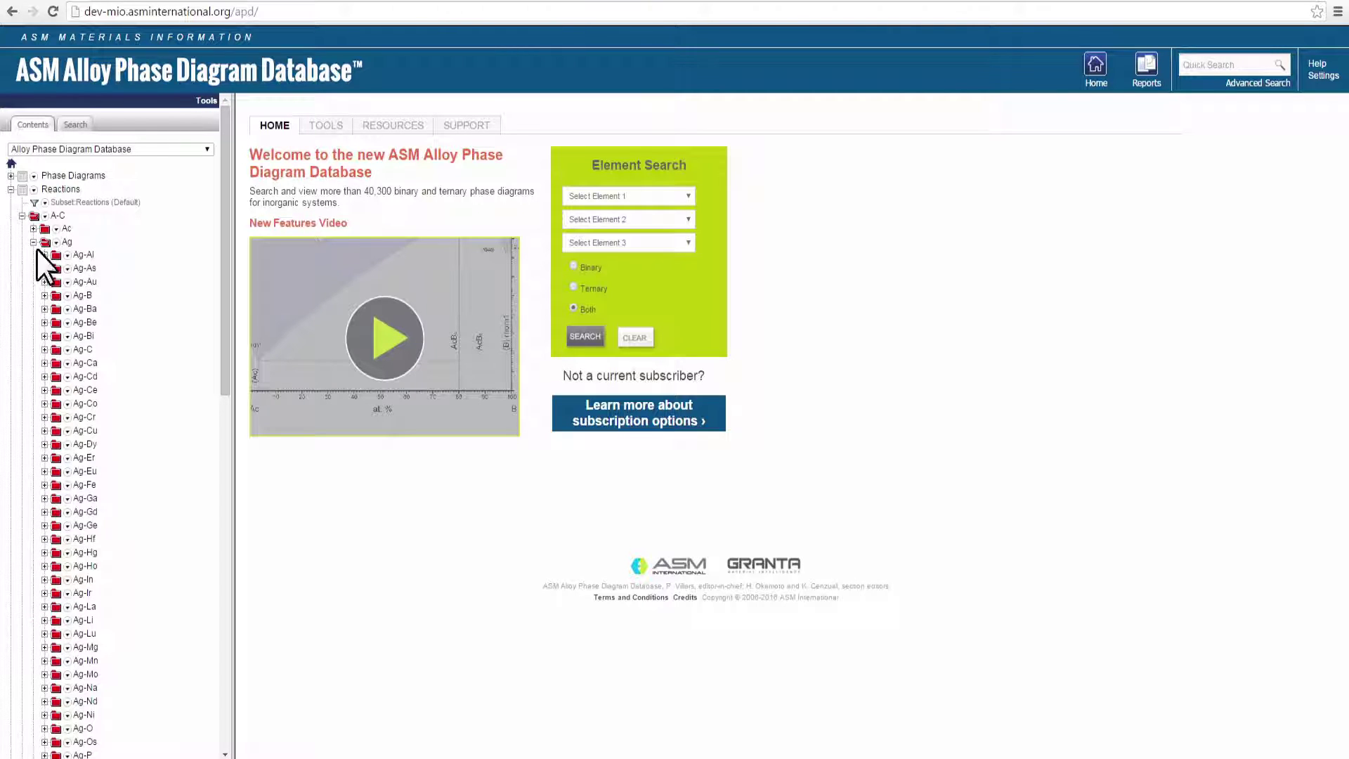
click(68, 255)
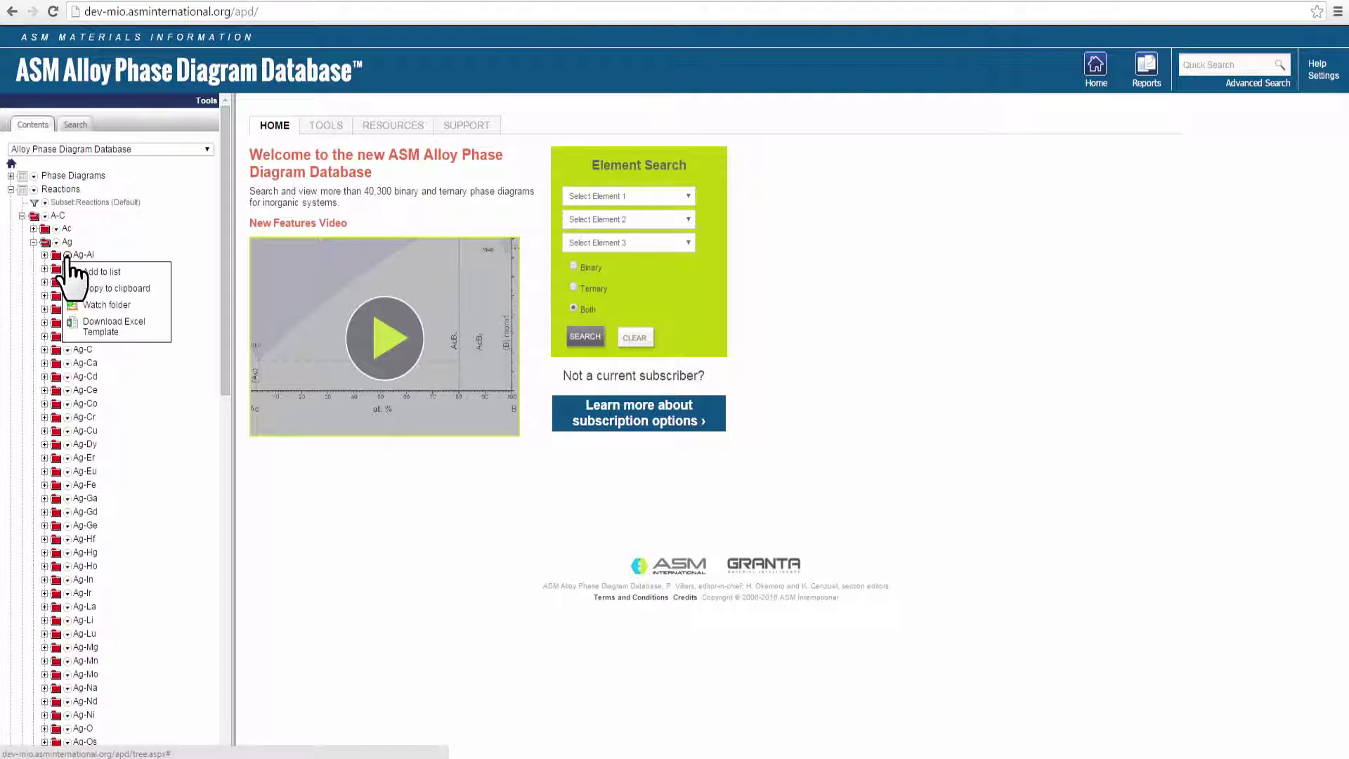
click(83, 272)
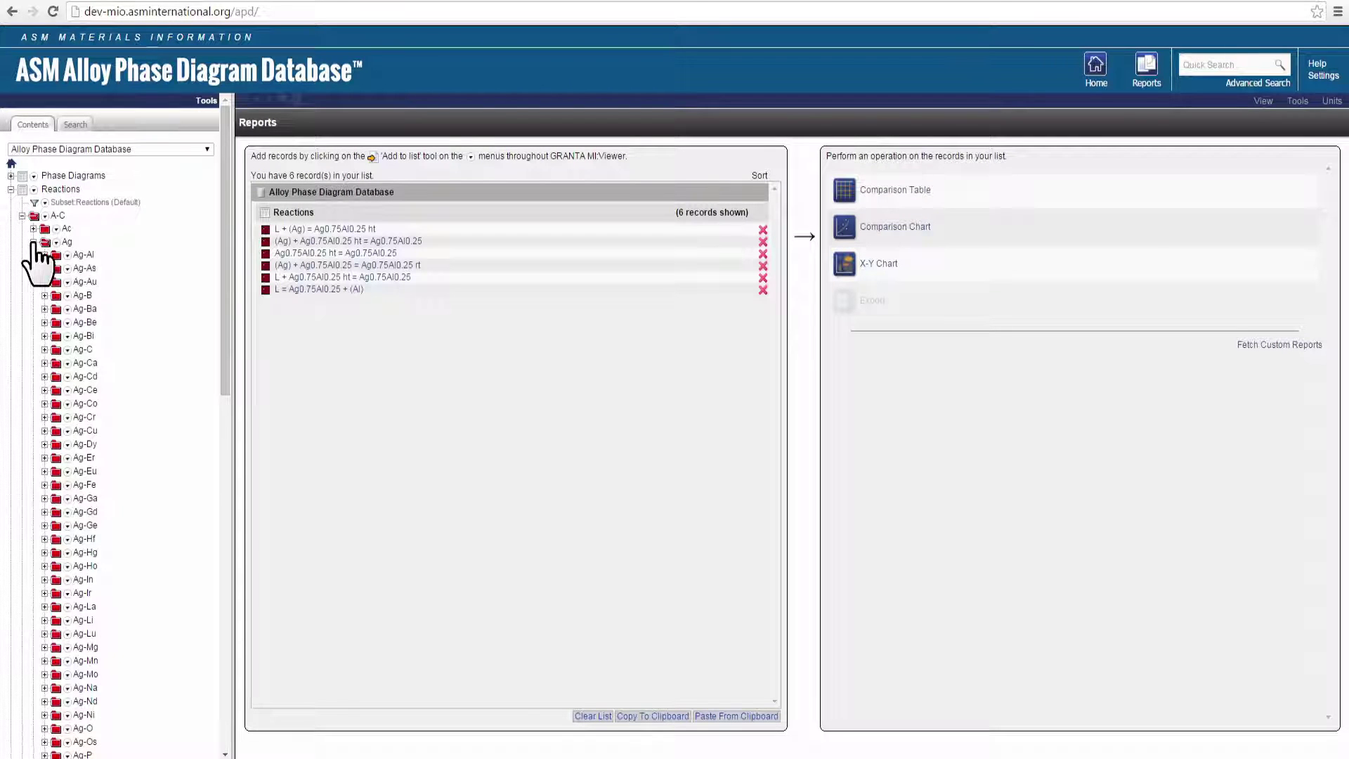
Under Al, add all 14 Al-Au reactions to the record list
click(33, 243)
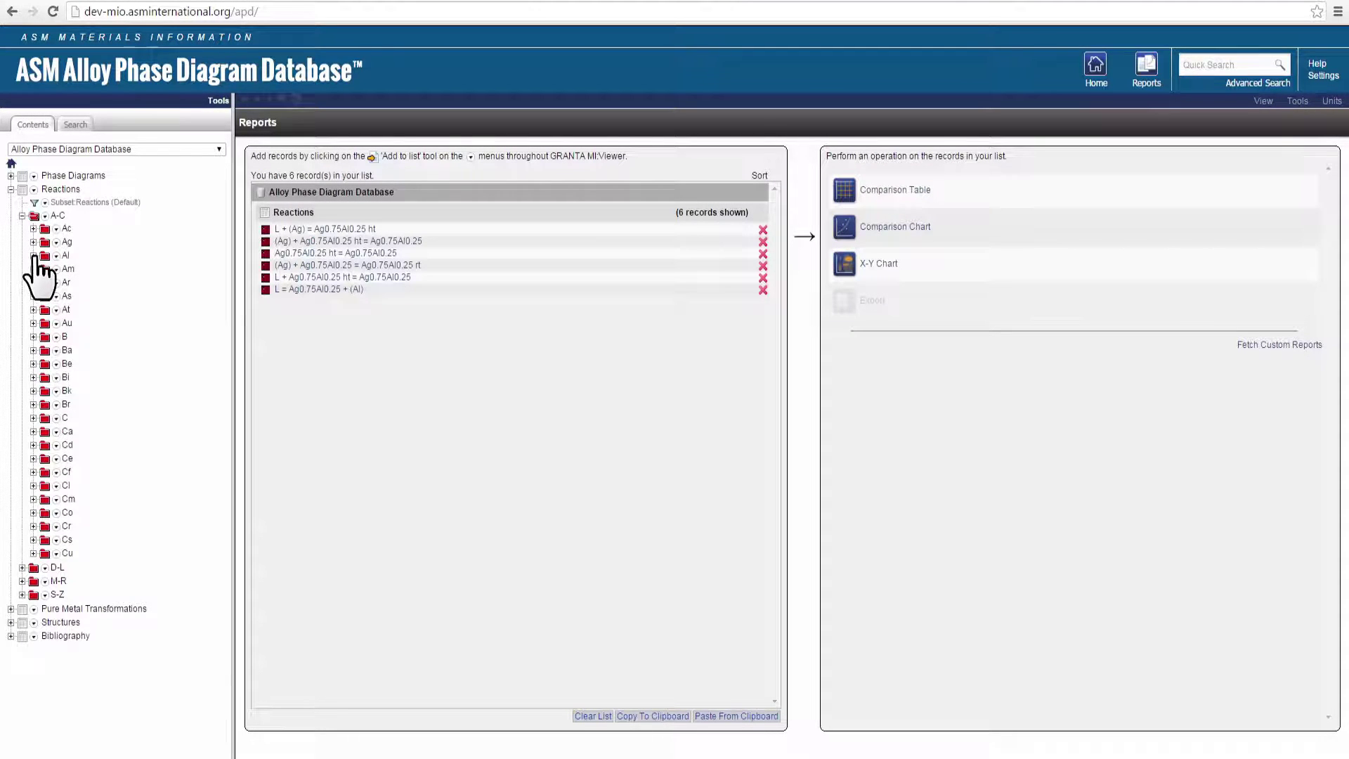
click(33, 256)
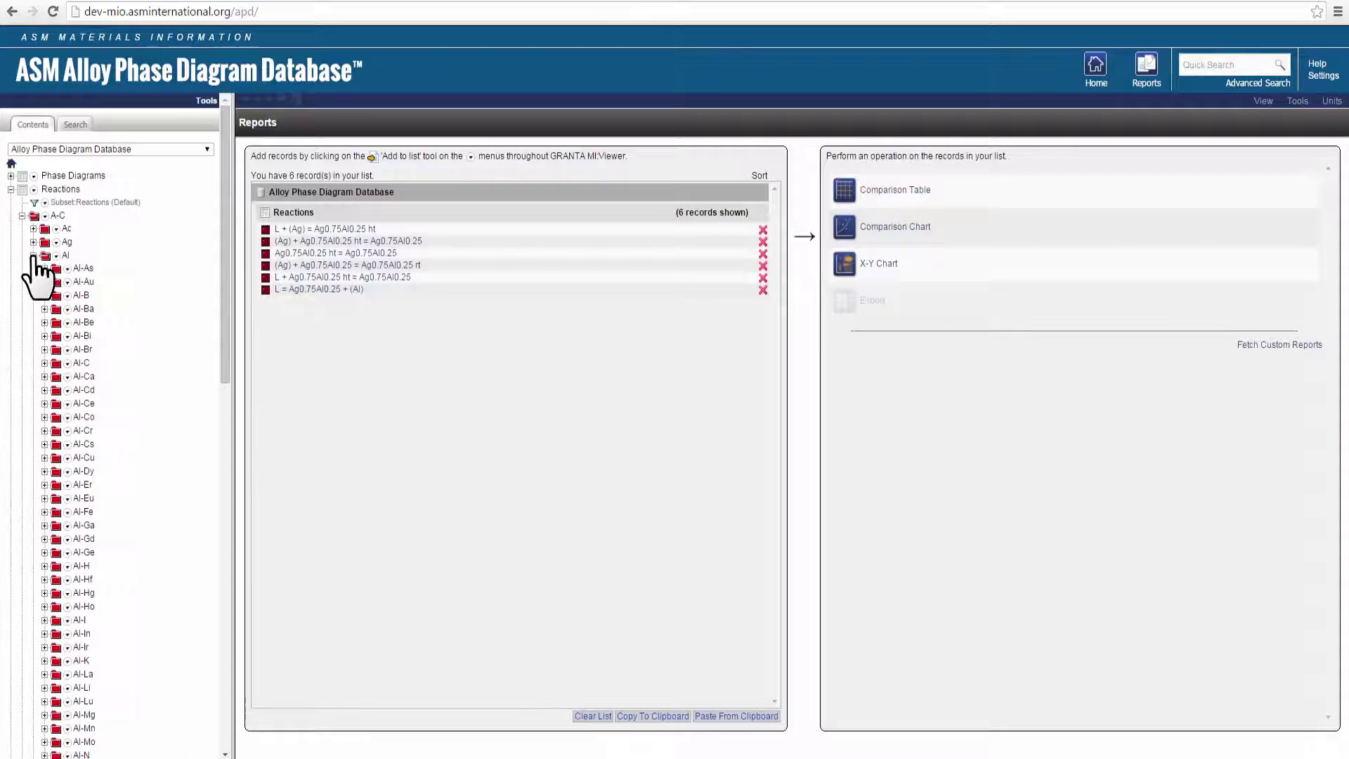
click(67, 295)
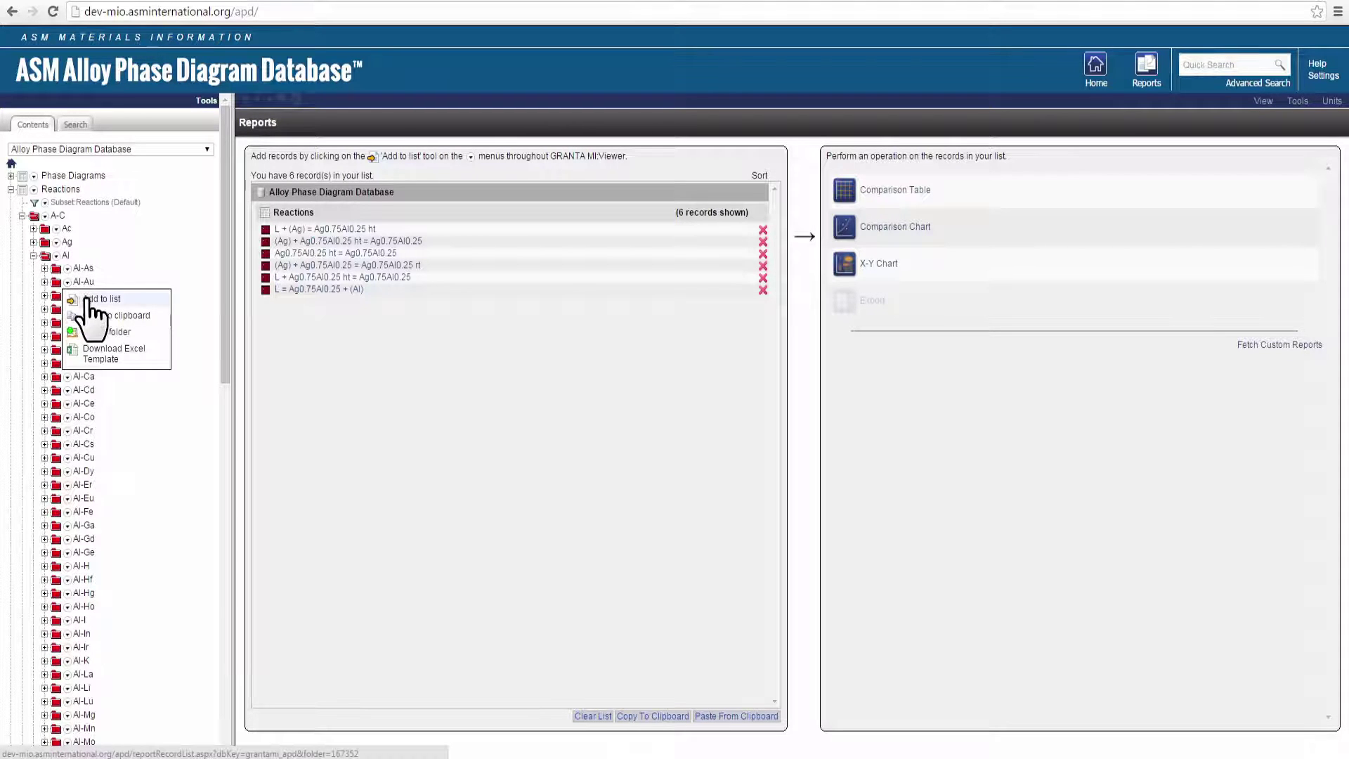
click(92, 300)
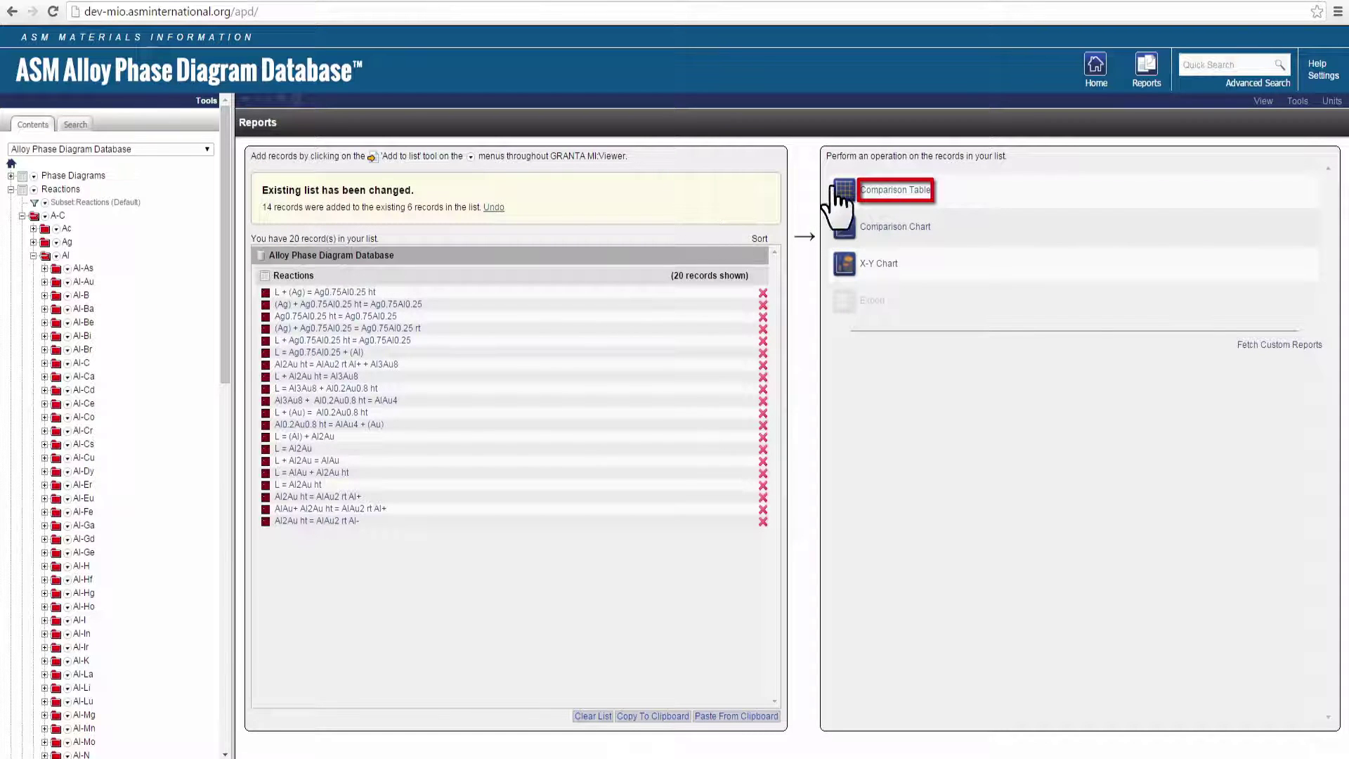
Start a Comparison Table for the listed records with the Reactions > Reaction attribute added
click(843, 190)
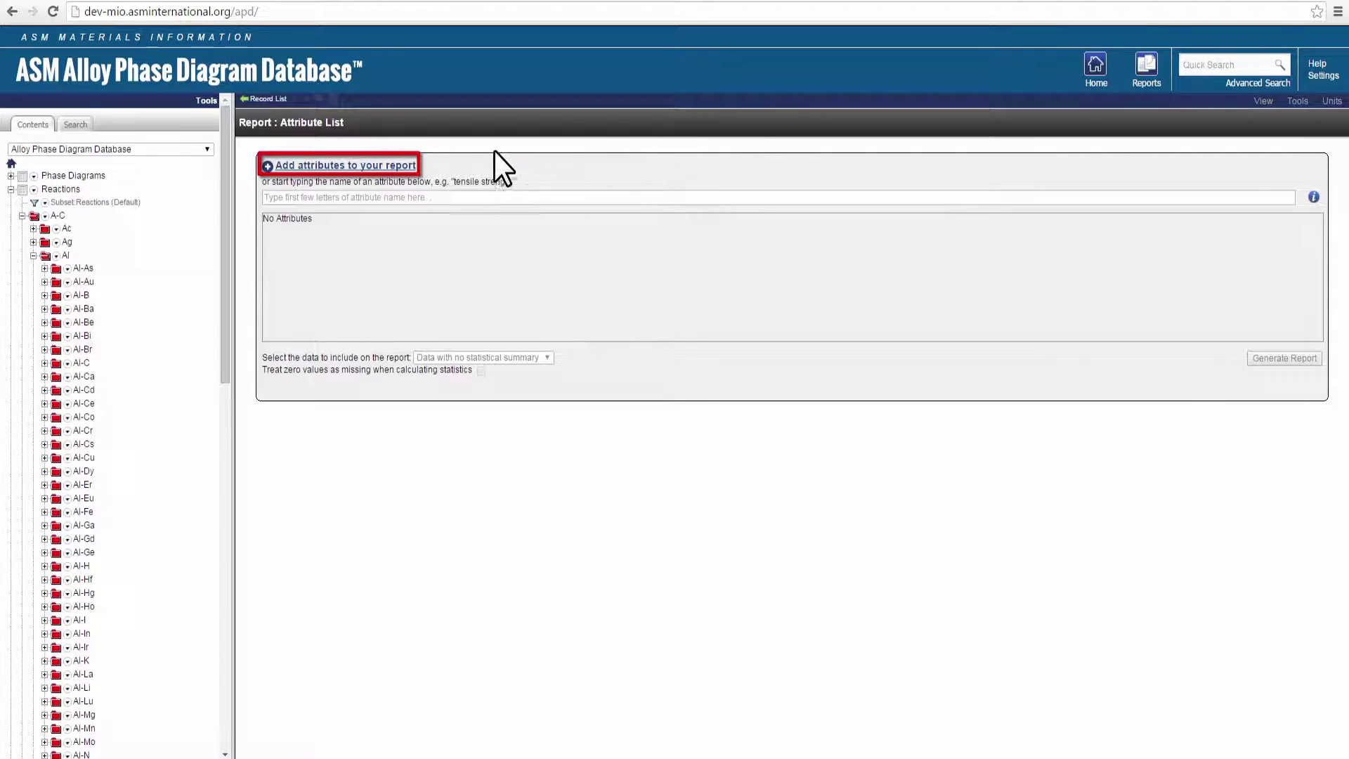
click(411, 167)
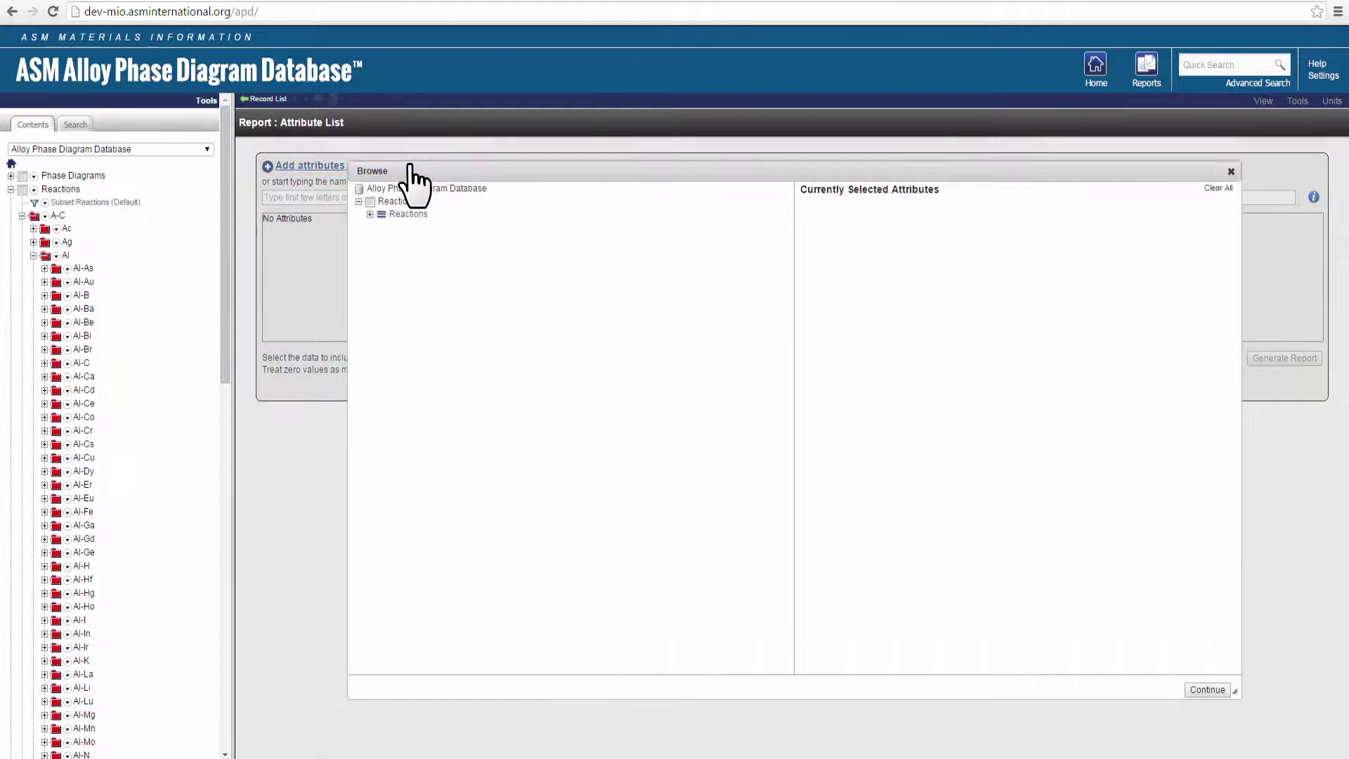
click(371, 214)
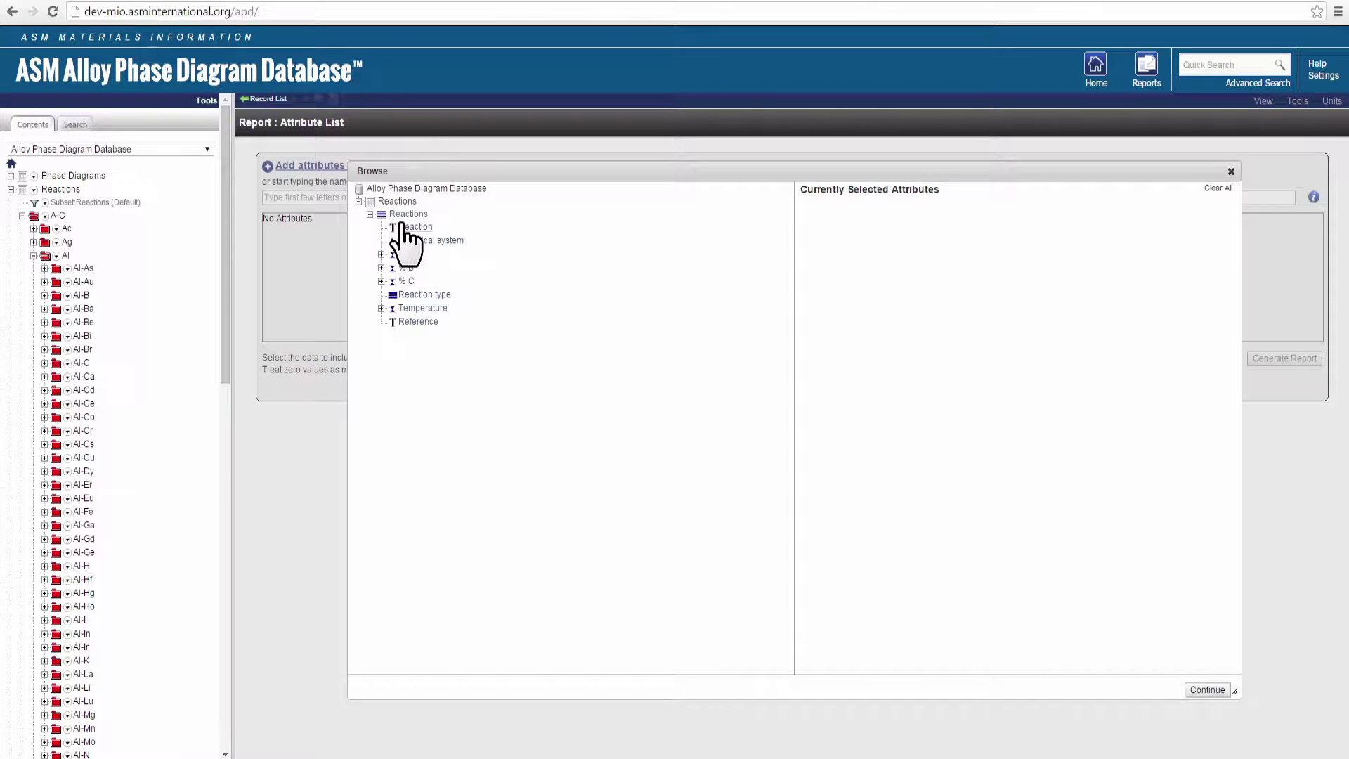
click(405, 227)
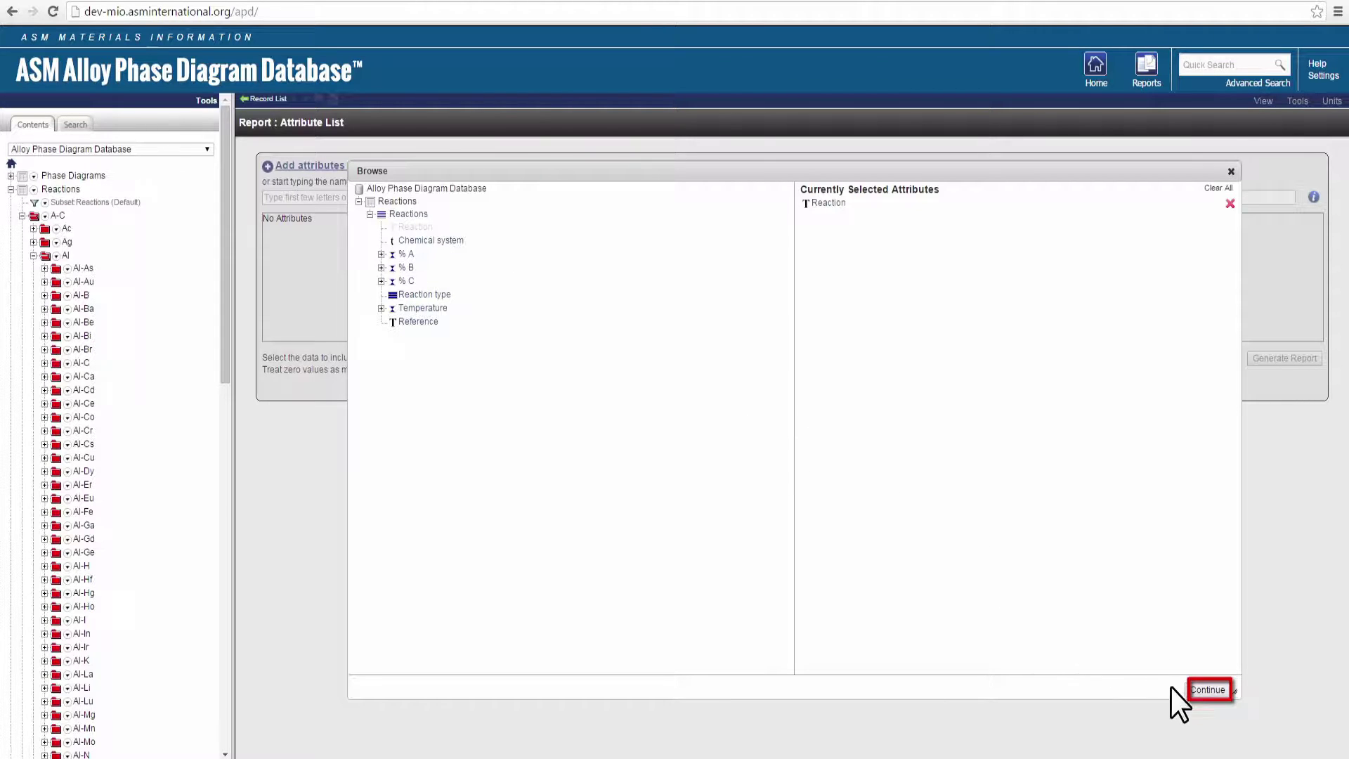
click(1193, 692)
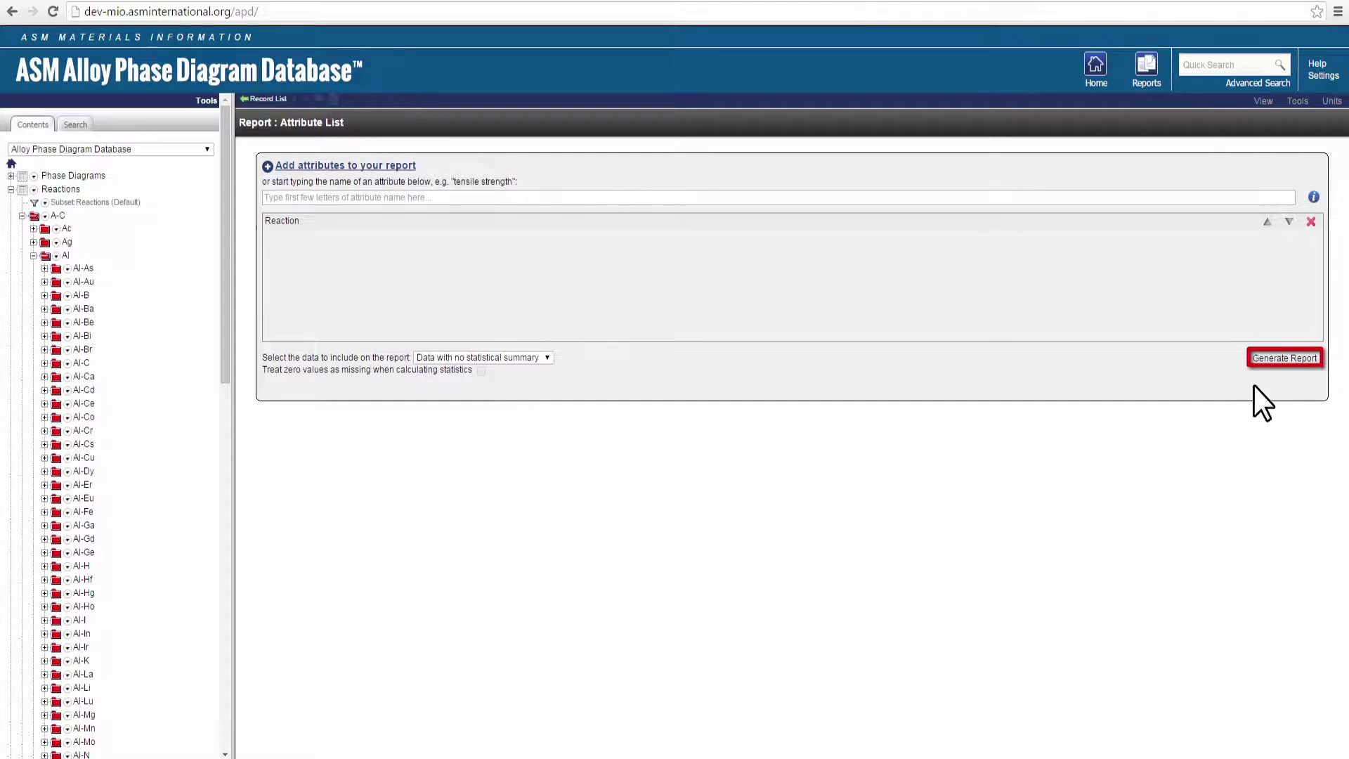
Generate the comparison report tabulating the Reaction value of every listed Ag-Al and Al-Au record
click(1259, 359)
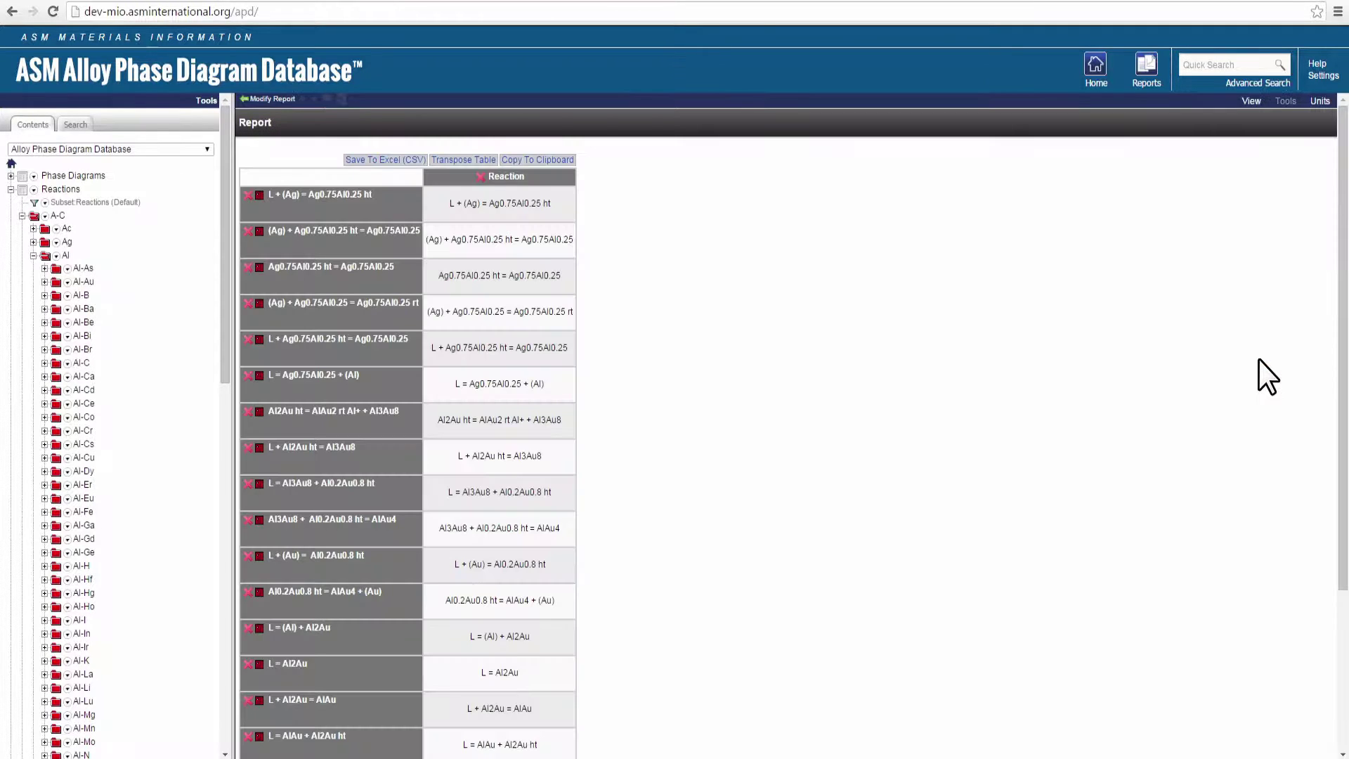